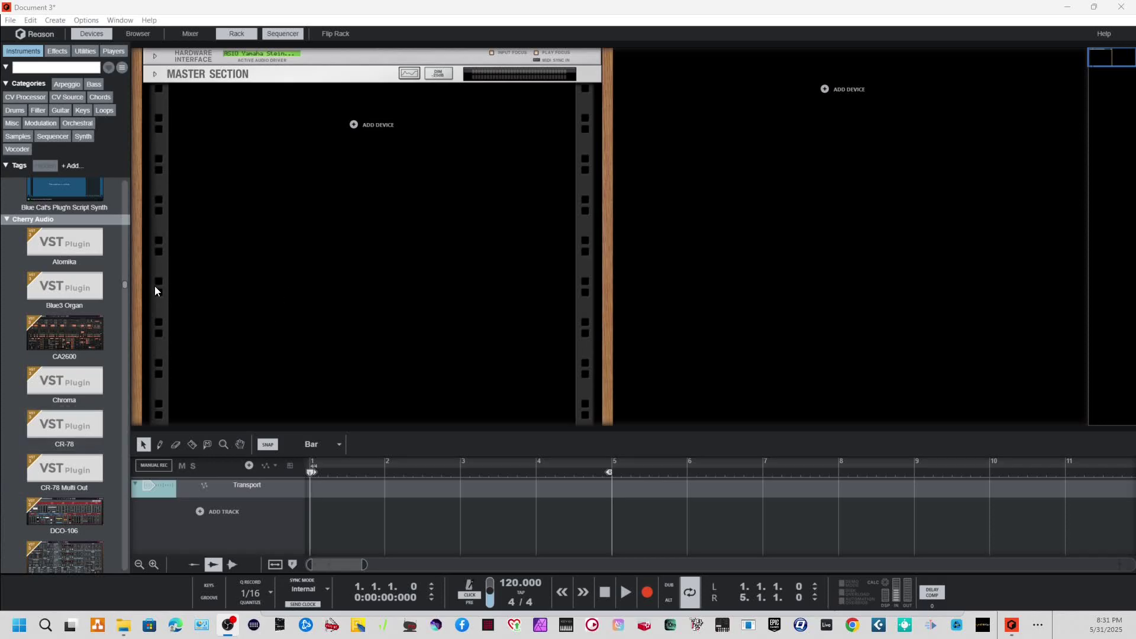
Step: Add the Atomika synth to the rack, open its plugin panel, shrink the panel window and place it clear of the rack device
{"action": "mouse_move", "coordinate": [87, 249]}
{"action": "left_mouse_down"}
{"action": "mouse_move", "coordinate": [383, 173]}
{"action": "mouse_move", "coordinate": [290, 235]}
{"action": "mouse_move", "coordinate": [288, 254]}
{"action": "left_mouse_up"}
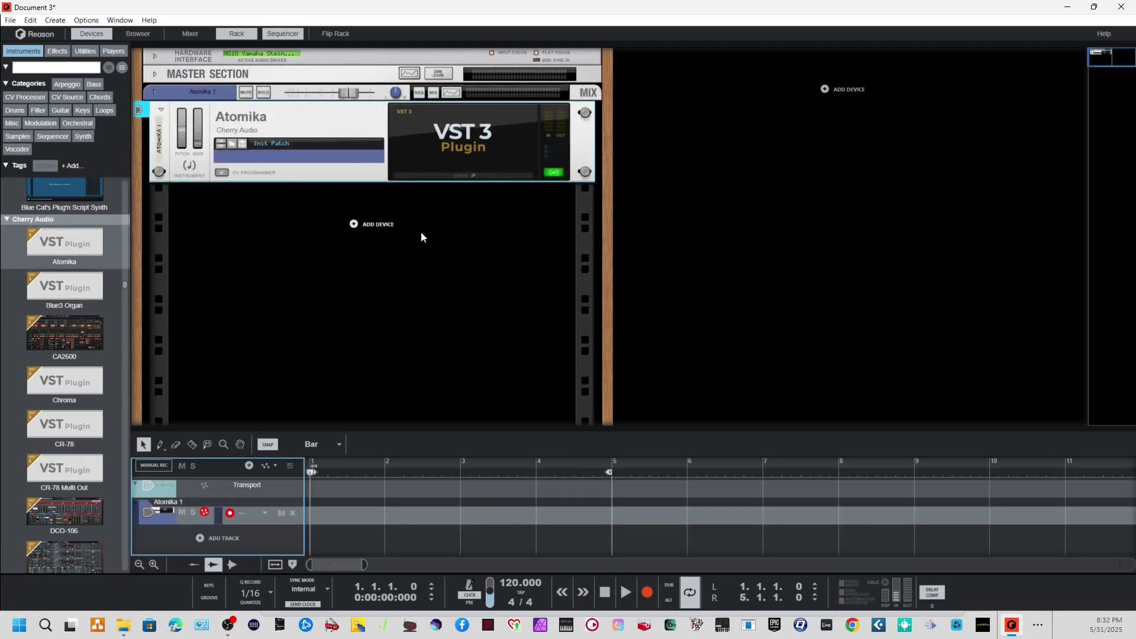
{"action": "left_click", "coordinate": [442, 143]}
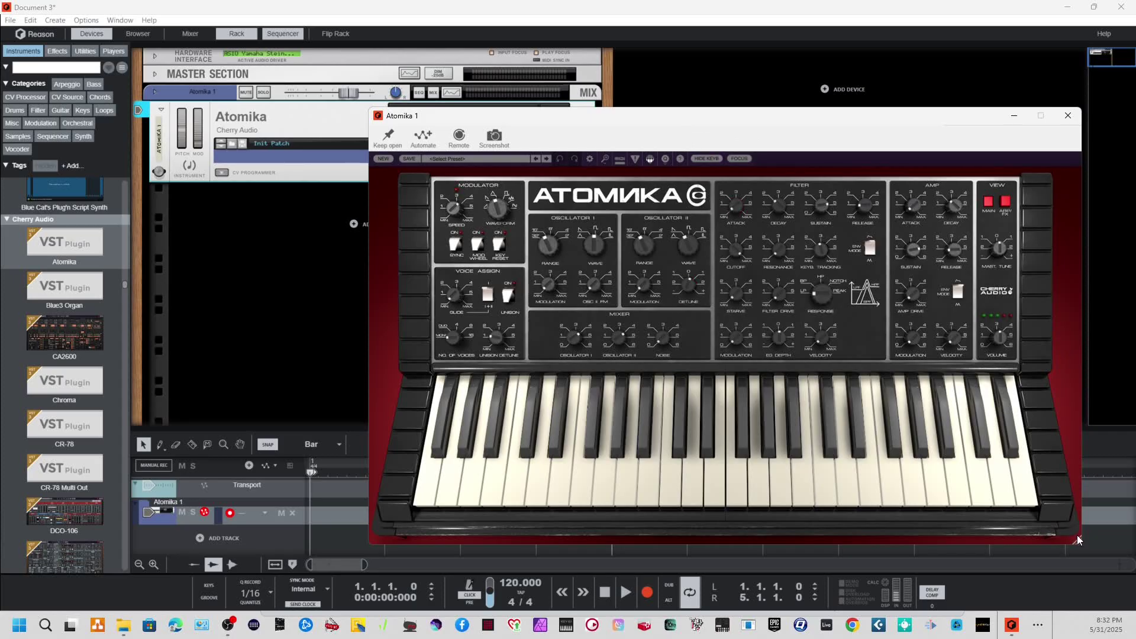
{"action": "left_click_drag", "start_coordinate": [1078, 540], "coordinate": [846, 414]}
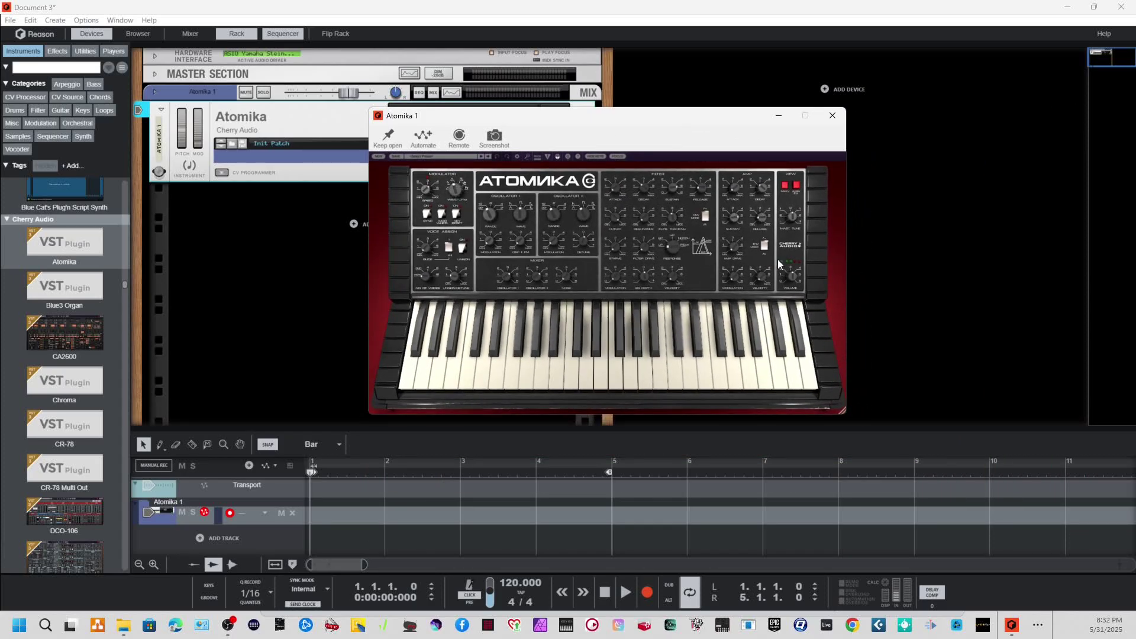
{"action": "left_click_drag", "start_coordinate": [560, 117], "coordinate": [862, 167]}
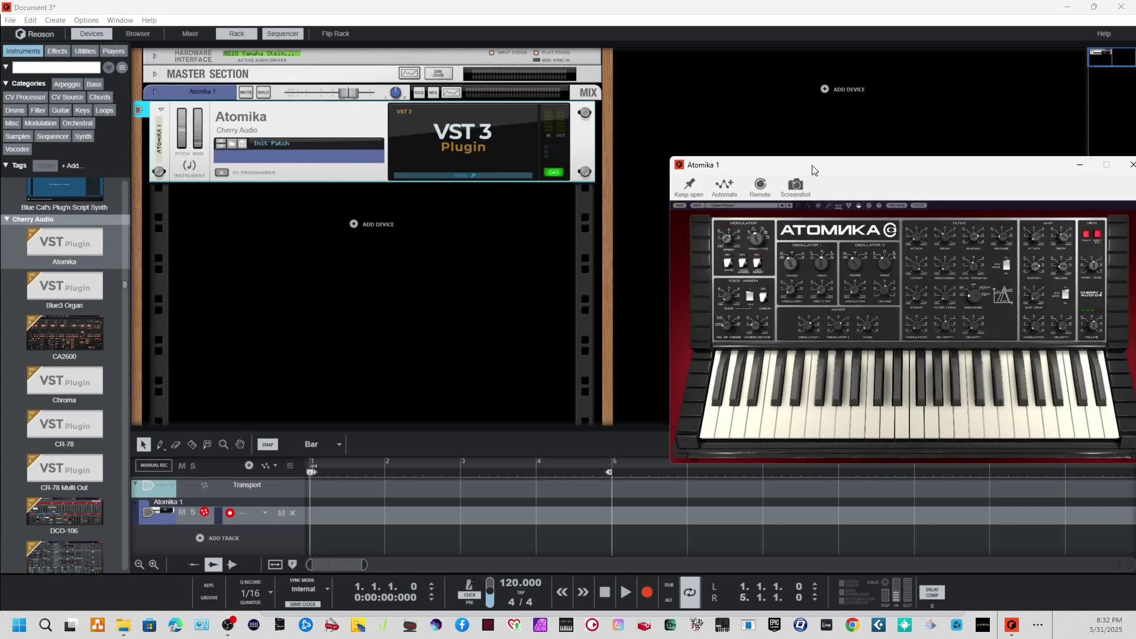
{"action": "left_click_drag", "start_coordinate": [732, 169], "coordinate": [647, 166]}
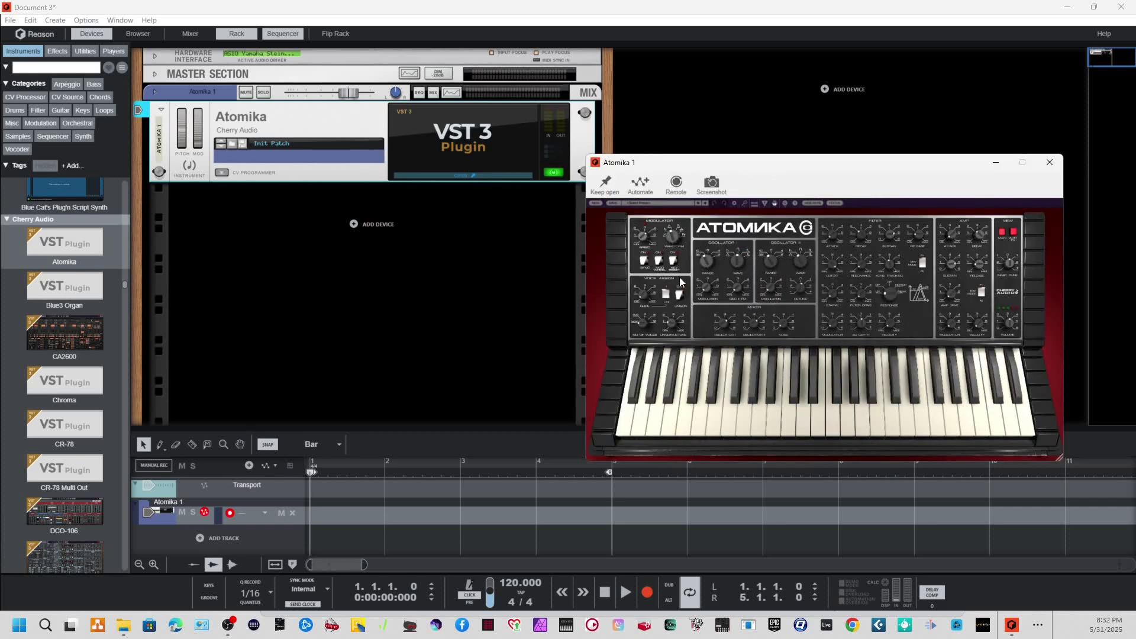
Step: Capture a screenshot of the Atomika panel as its device thumbnail and close the plugin window
{"action": "left_click", "coordinate": [731, 434]}
{"action": "left_click", "coordinate": [712, 182]}
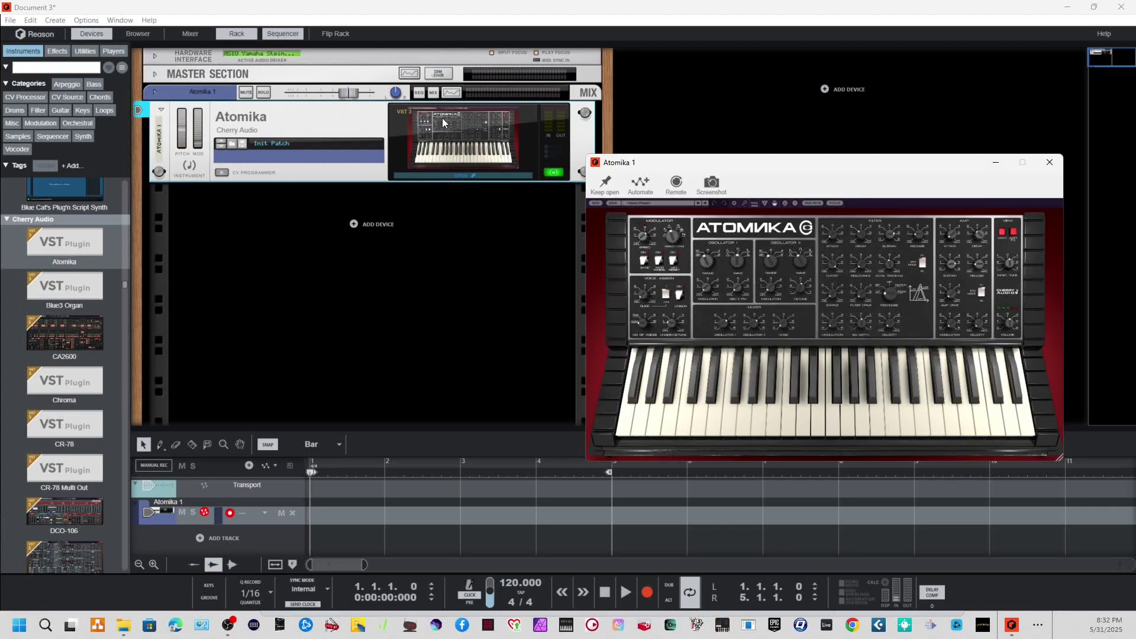
{"action": "left_click", "coordinate": [1049, 162]}
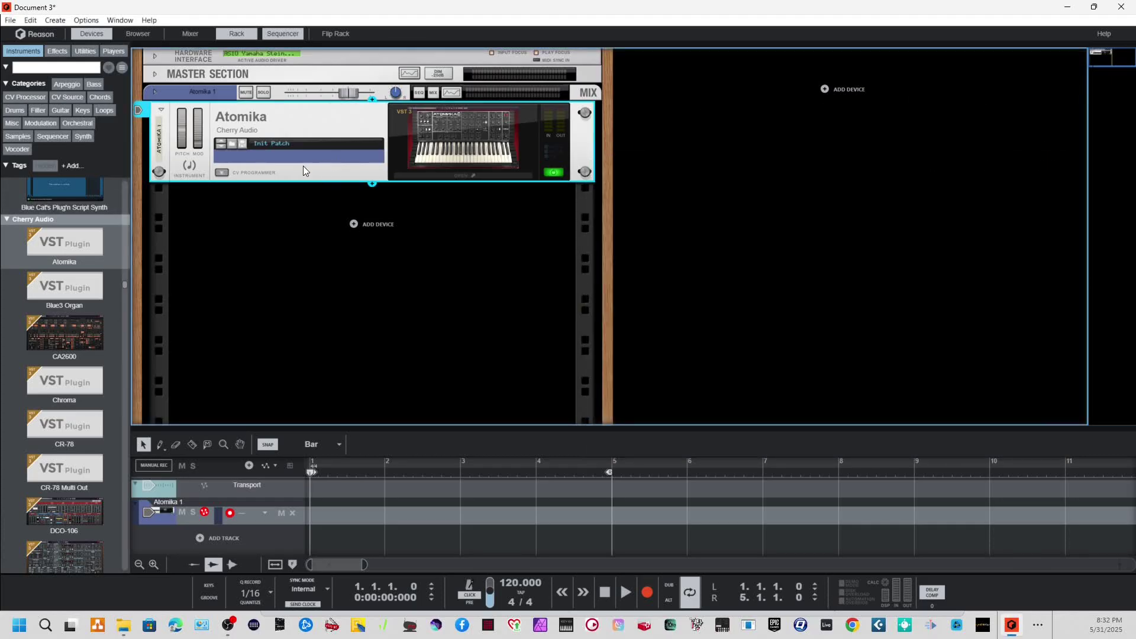
Step: Reopen and close the Atomika panel from its rack thumbnail, and refresh the device browser by switching the Instruments filter off and on
{"action": "left_click", "coordinate": [462, 149]}
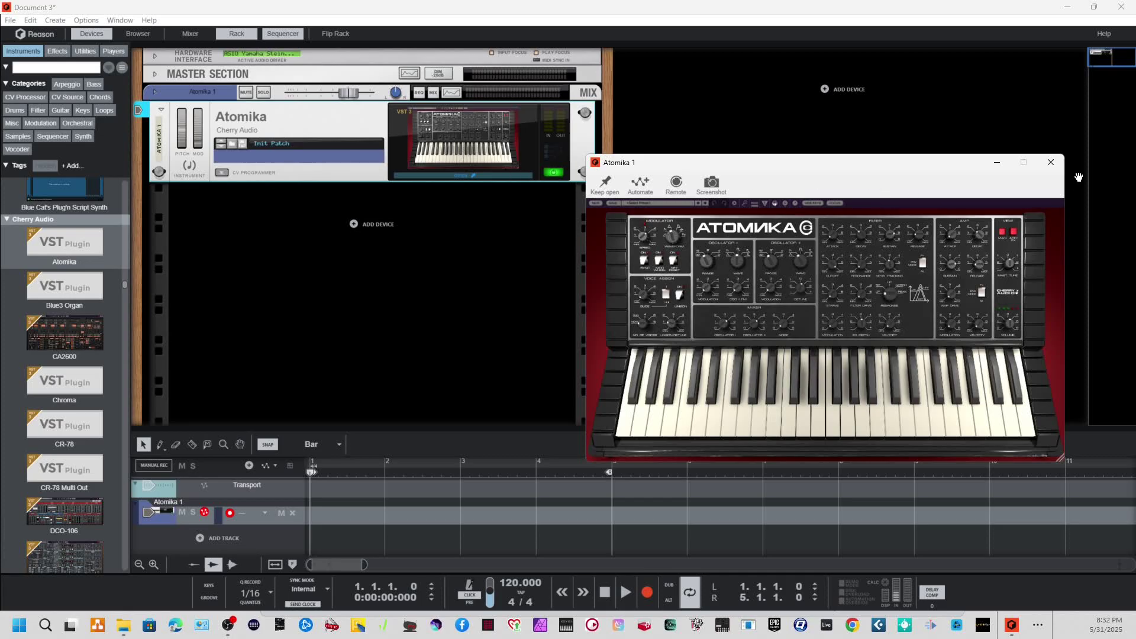
{"action": "left_click", "coordinate": [1052, 167]}
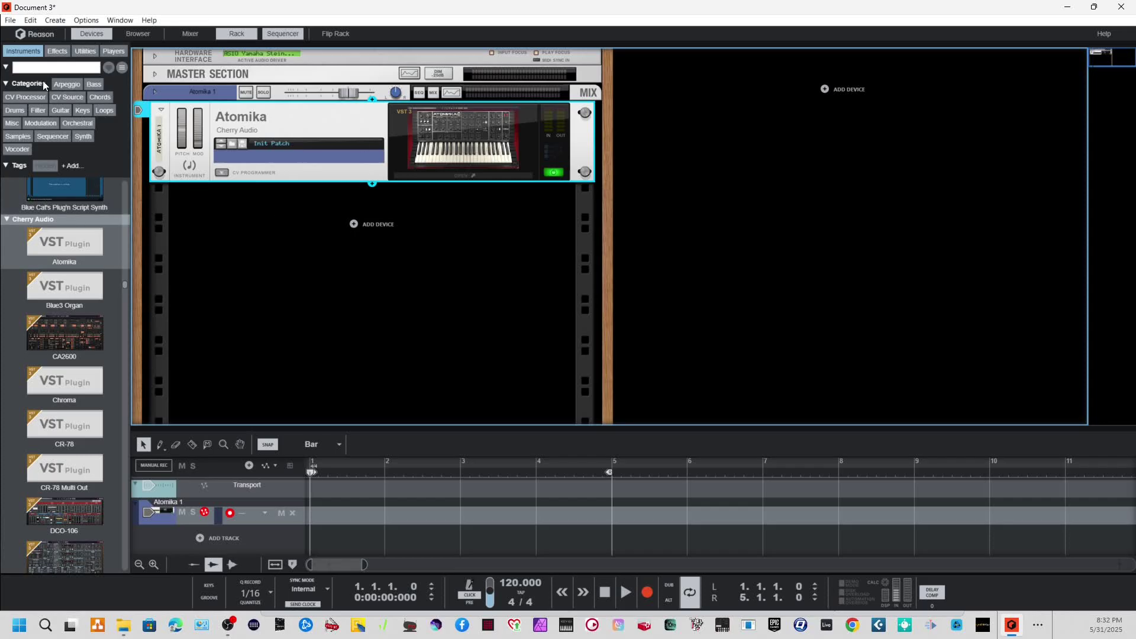
{"action": "left_click", "coordinate": [9, 52]}
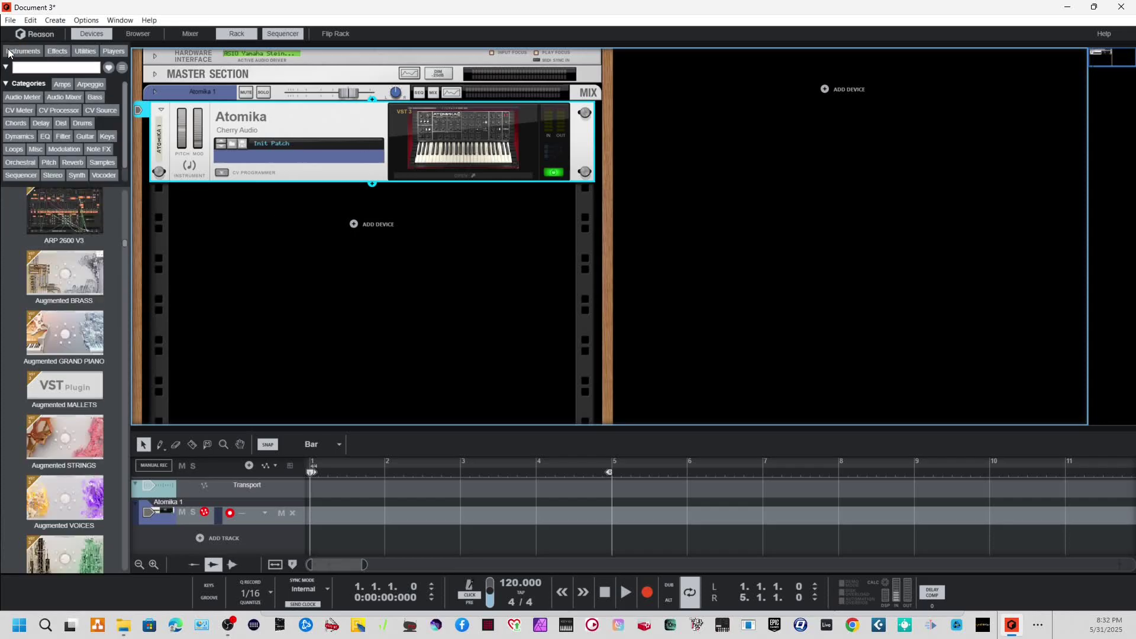
{"action": "left_click", "coordinate": [13, 53]}
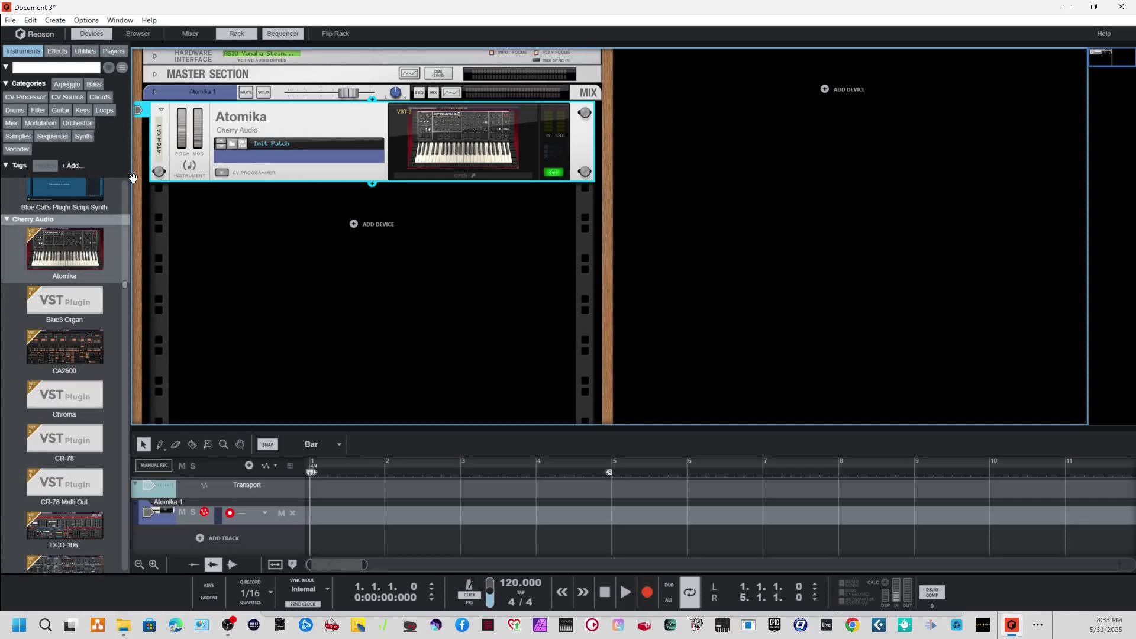
Step: Add the Blue3 Organ to the rack below Atomika, then shrink its plugin window and bring it fully into view
{"action": "mouse_move", "coordinate": [99, 287]}
{"action": "left_mouse_down"}
{"action": "mouse_move", "coordinate": [289, 273]}
{"action": "mouse_move", "coordinate": [184, 280]}
{"action": "left_mouse_up"}
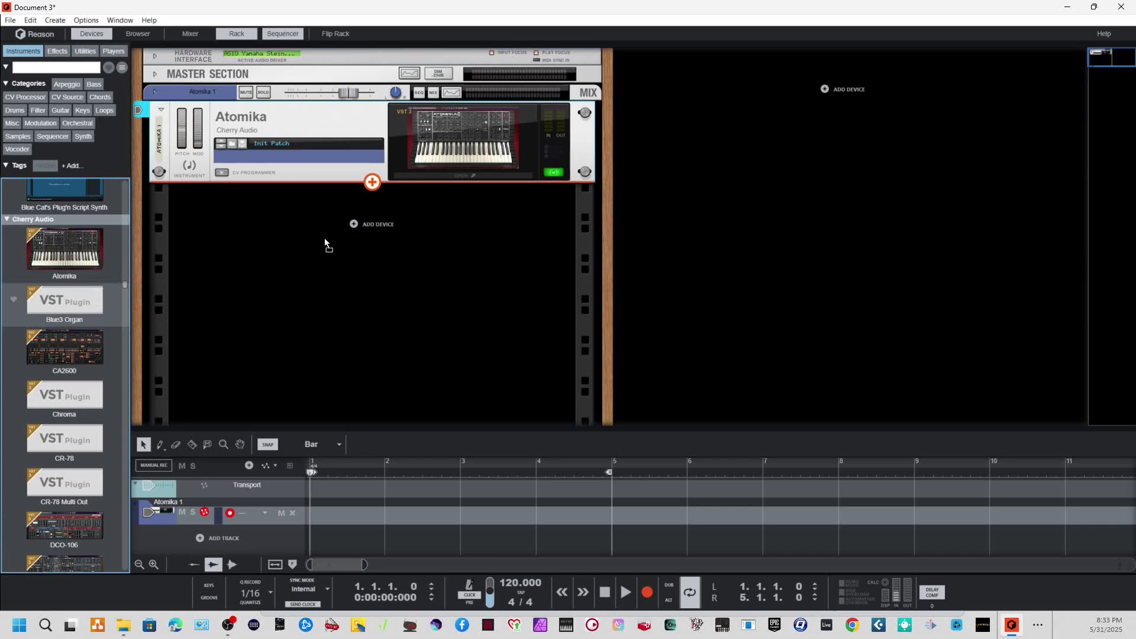
{"action": "left_click_drag", "start_coordinate": [324, 238], "coordinate": [324, 238]}
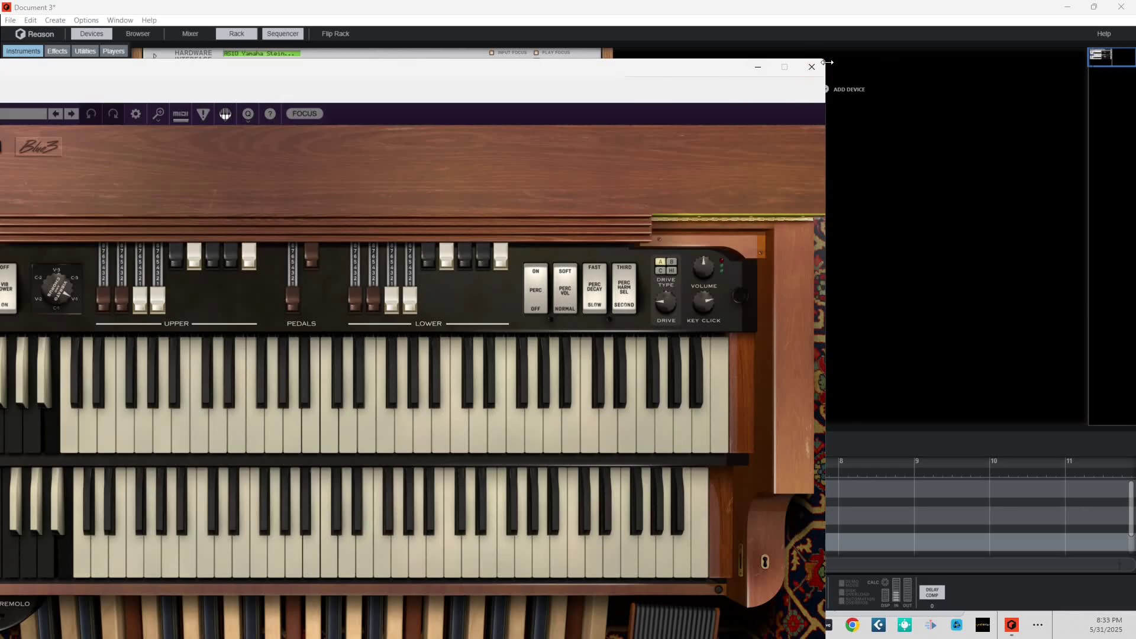
{"action": "left_click_drag", "start_coordinate": [827, 65], "coordinate": [562, 155]}
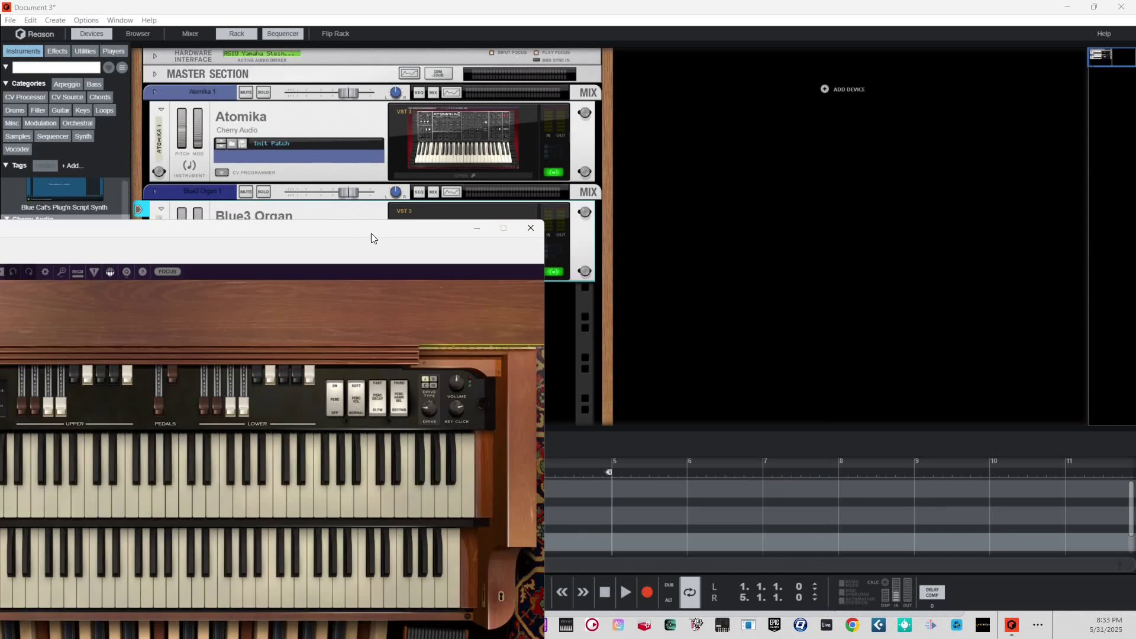
{"action": "left_click_drag", "start_coordinate": [371, 236], "coordinate": [777, 128]}
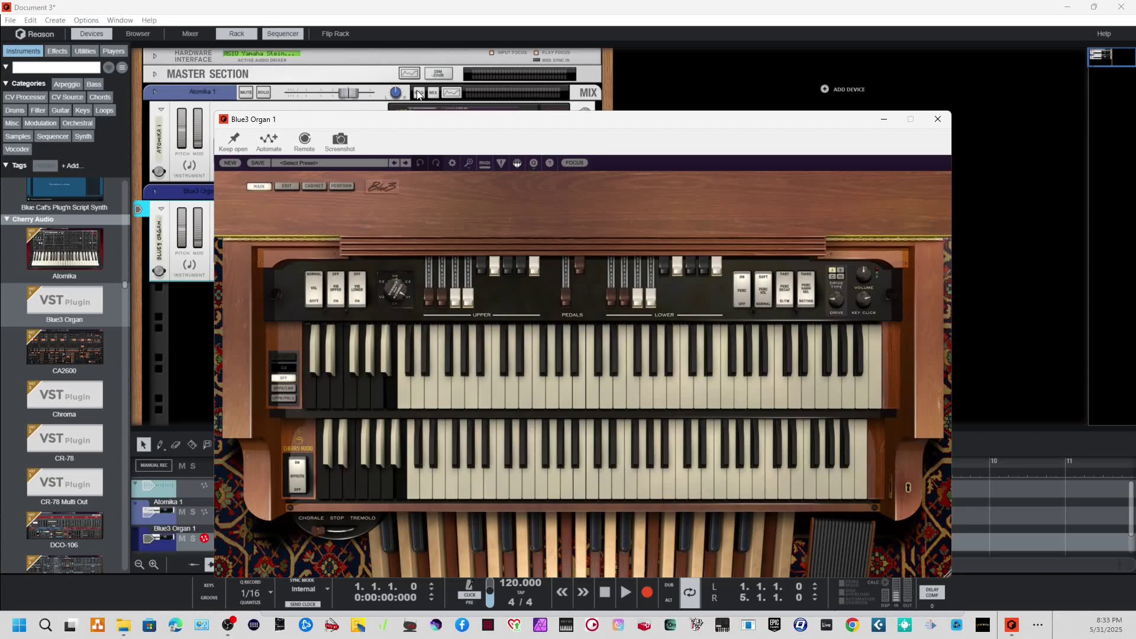
Step: Capture the Blue3 Organ panel as its device thumbnail, close the plugin window and refresh the Instruments list
{"action": "left_click", "coordinate": [938, 119]}
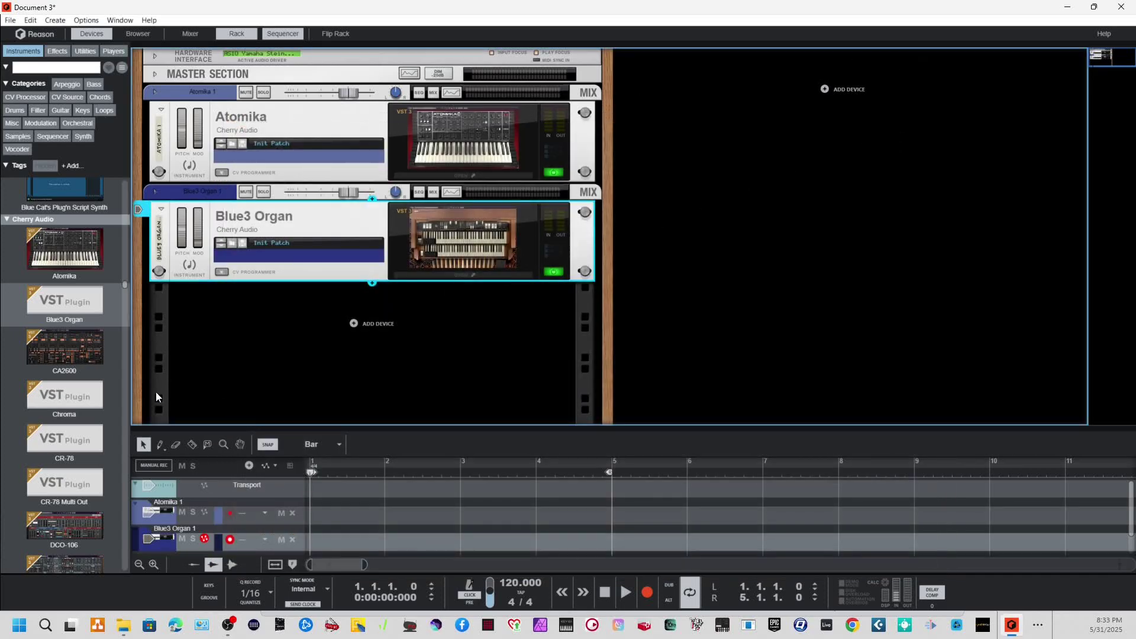
{"action": "left_click", "coordinate": [58, 51]}
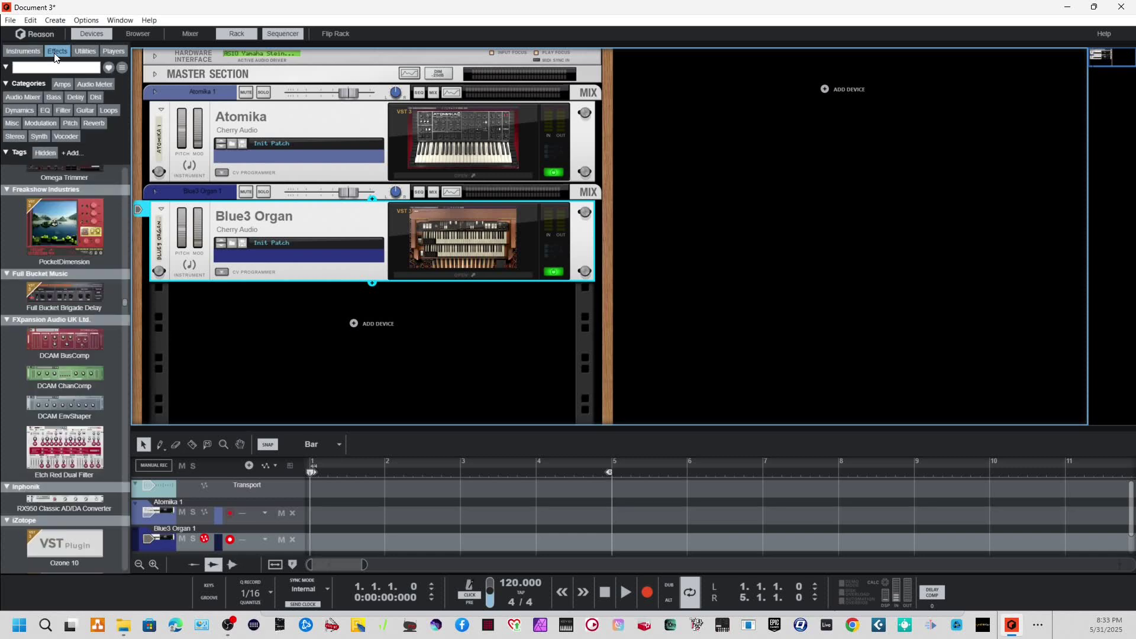
{"action": "left_click", "coordinate": [24, 52]}
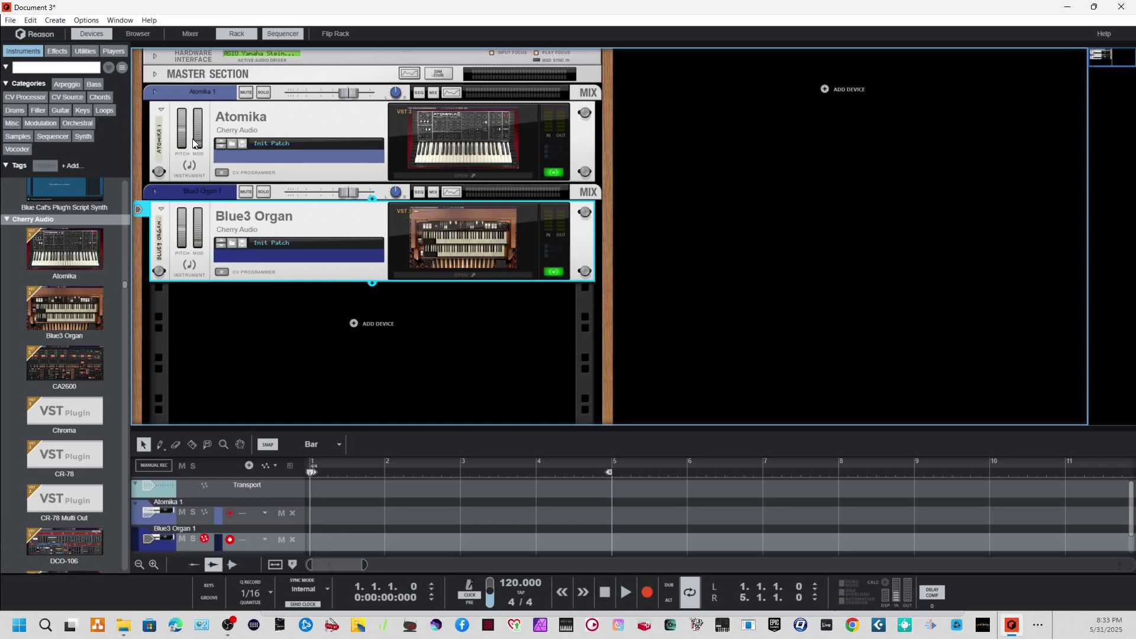
Step: Create a new document and maximize its window
{"action": "left_click", "coordinate": [10, 20]}
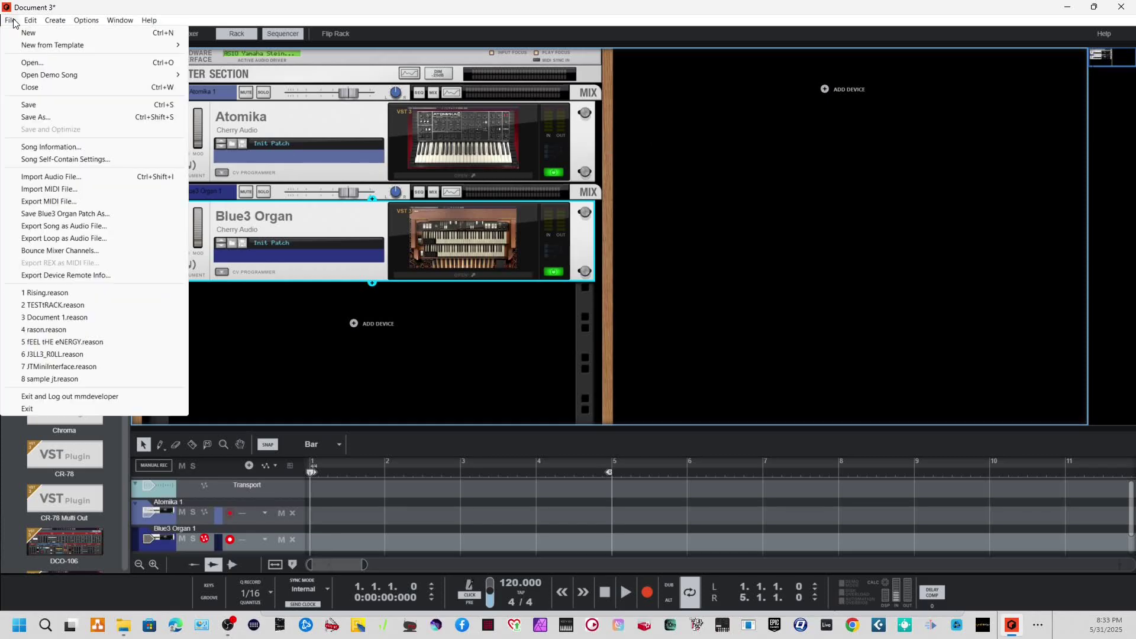
{"action": "mouse_move", "coordinate": [31, 23]}
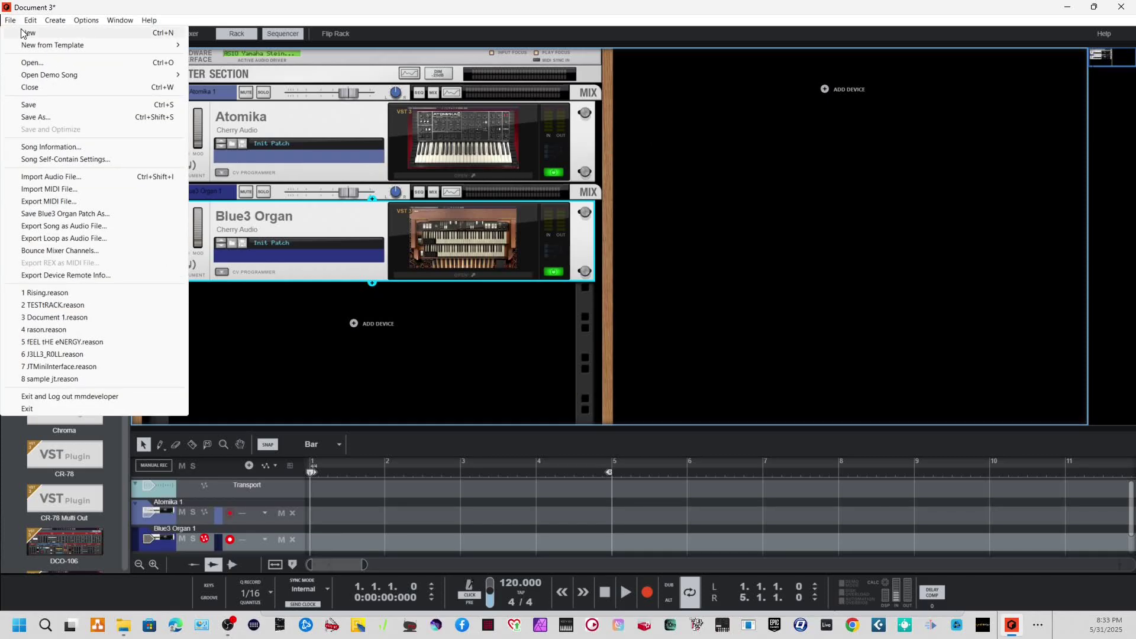
{"action": "key", "text": "Escape"}
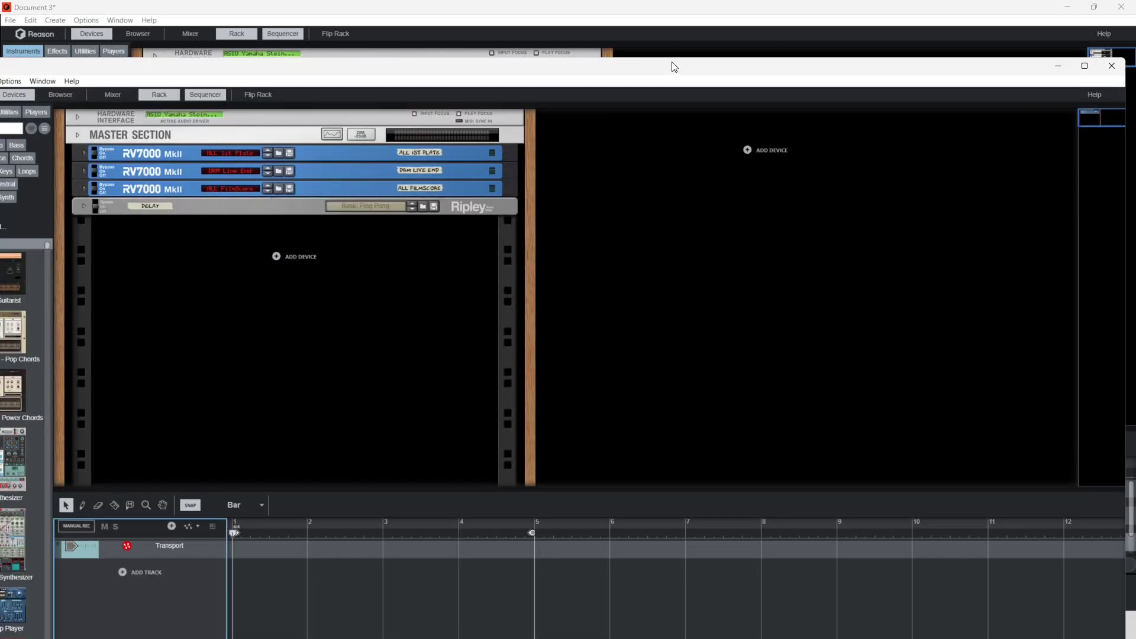
{"action": "left_click_drag", "start_coordinate": [672, 66], "coordinate": [712, 37]}
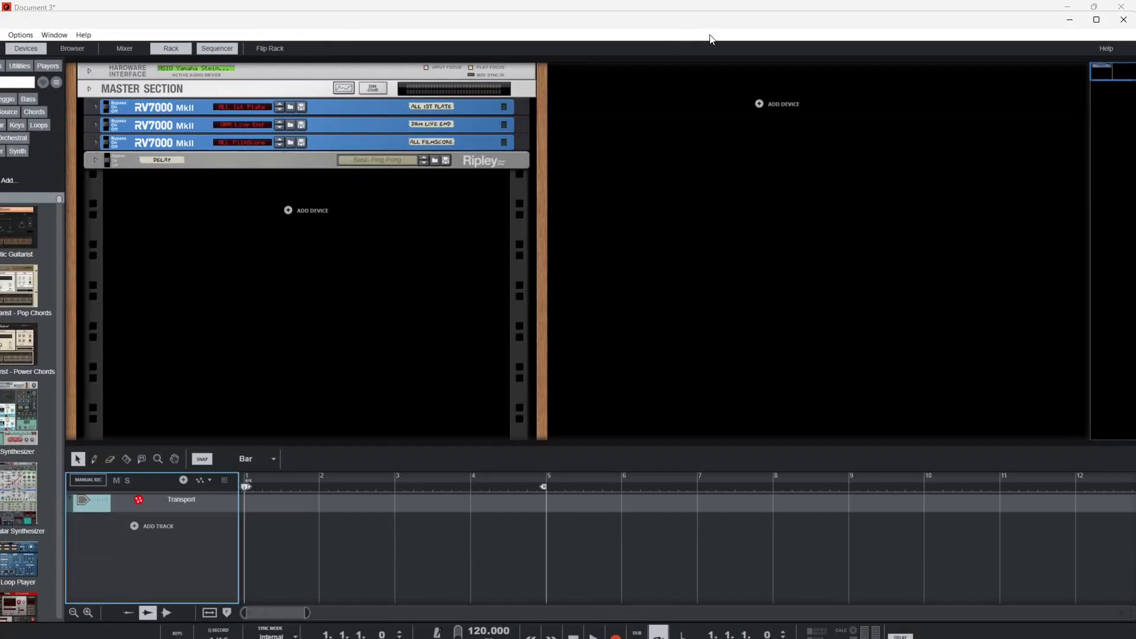
{"action": "left_click", "coordinate": [1094, 20]}
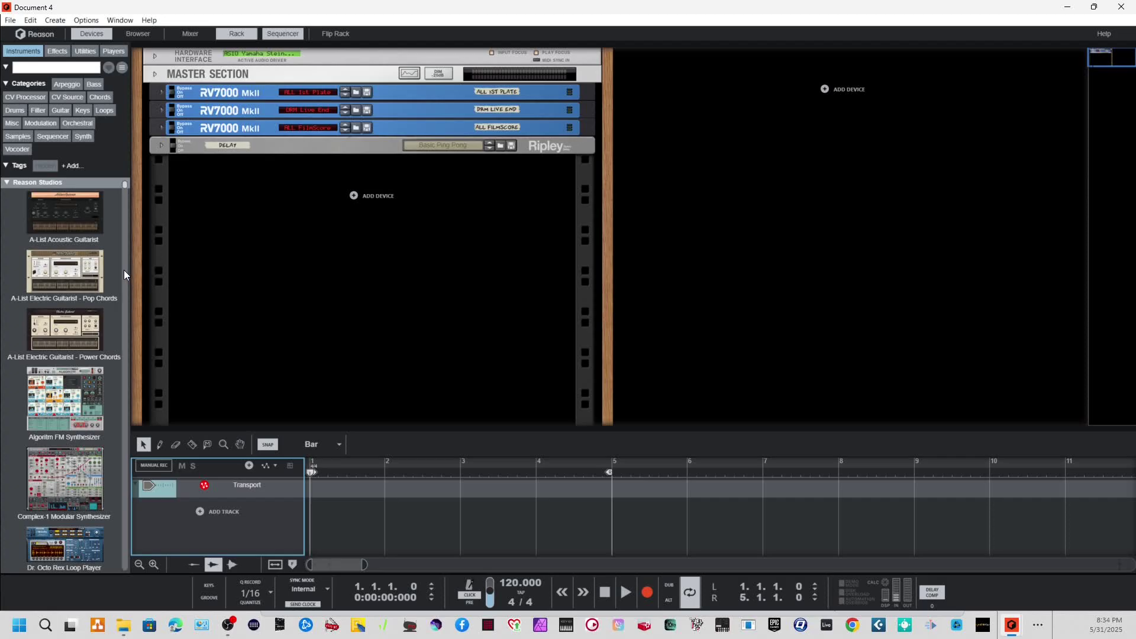
Step: Add a Kong Drum Designer to the rack below the Ripley delay
{"action": "scroll", "coordinate": [77, 292], "scroll_direction": "down", "scroll_amount": 10}
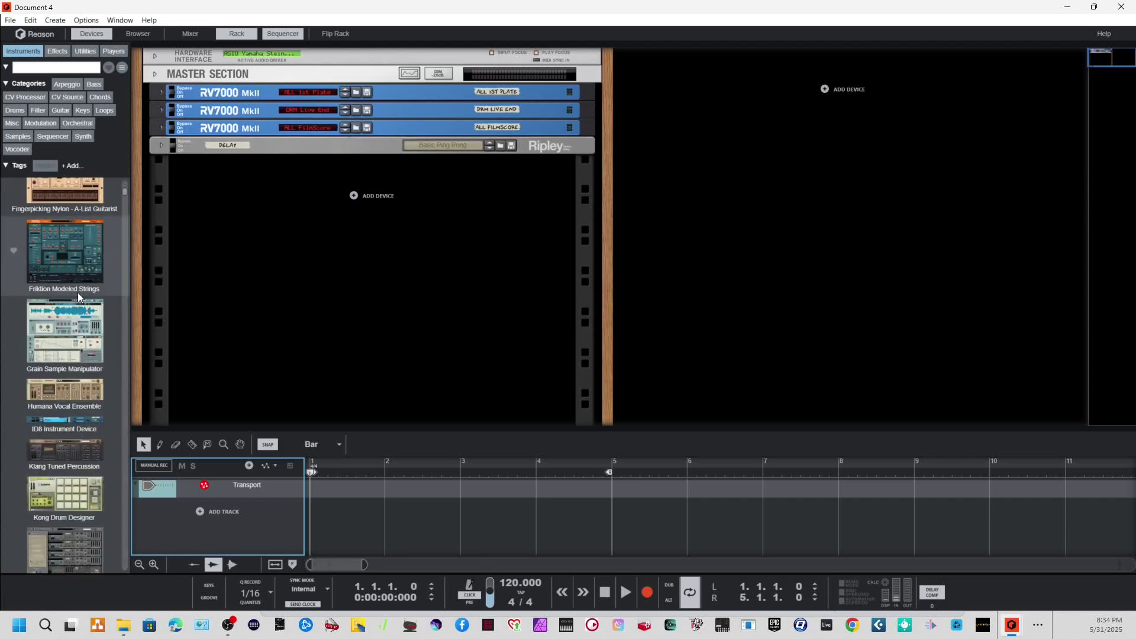
{"action": "scroll", "coordinate": [77, 292], "scroll_direction": "down", "scroll_amount": 5}
{"action": "mouse_move", "coordinate": [46, 321]}
{"action": "left_mouse_down"}
{"action": "mouse_move", "coordinate": [282, 269]}
{"action": "mouse_move", "coordinate": [273, 254]}
{"action": "left_mouse_up"}
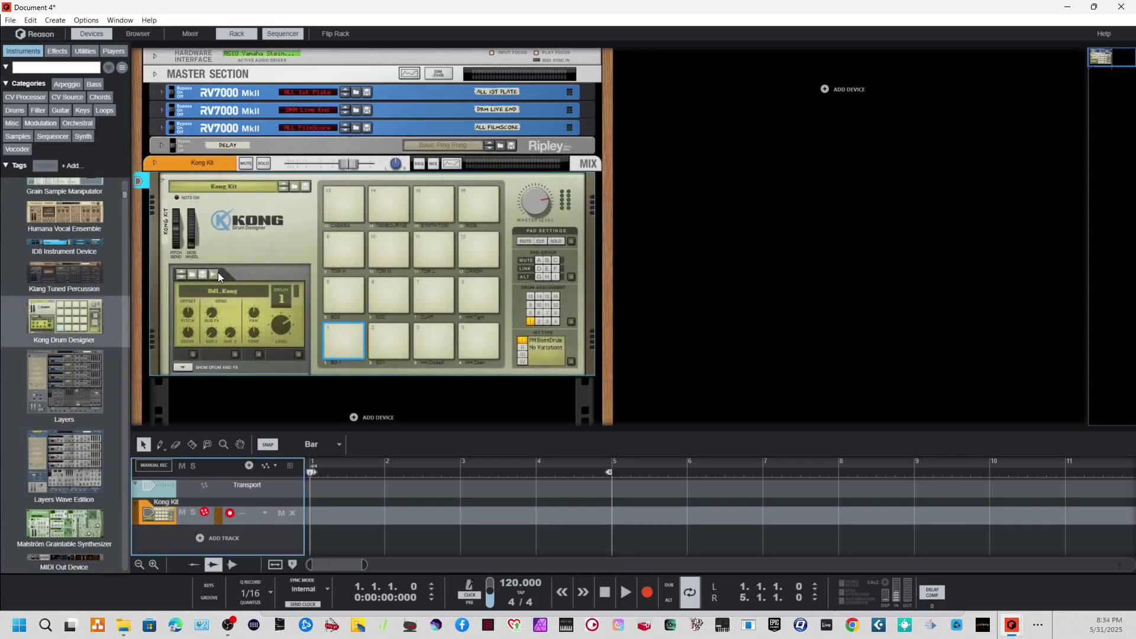
Step: Try the BeatStreet [K] and Flashit [K] -TSB patches in Kong
{"action": "left_click", "coordinate": [258, 184]}
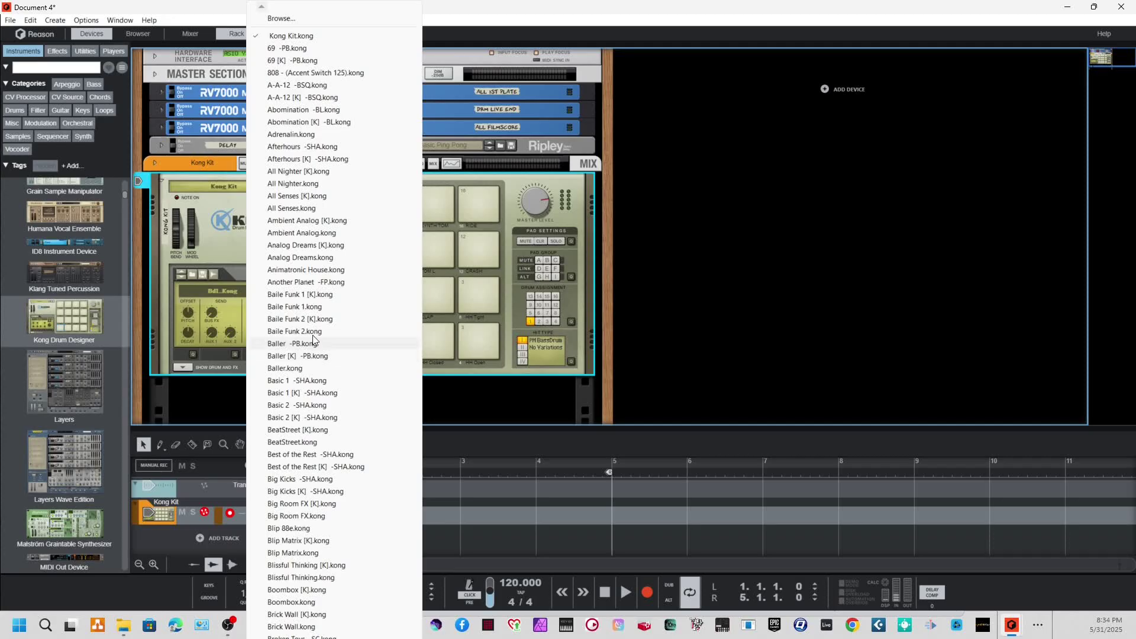
{"action": "left_click", "coordinate": [298, 429]}
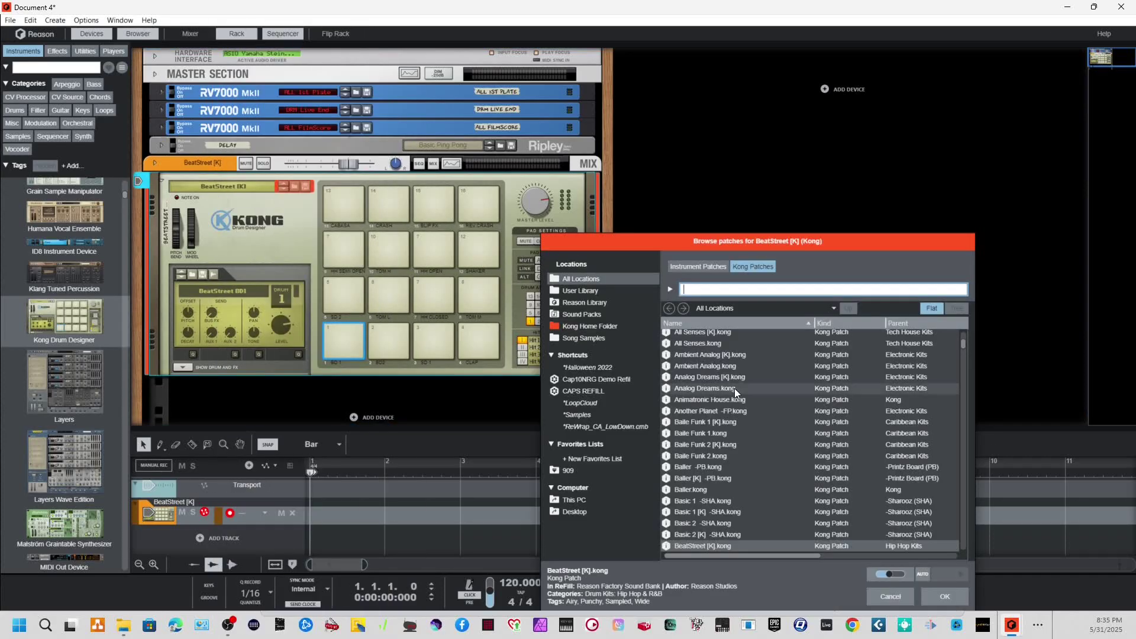
{"action": "scroll", "coordinate": [783, 421], "scroll_direction": "down", "scroll_amount": 20}
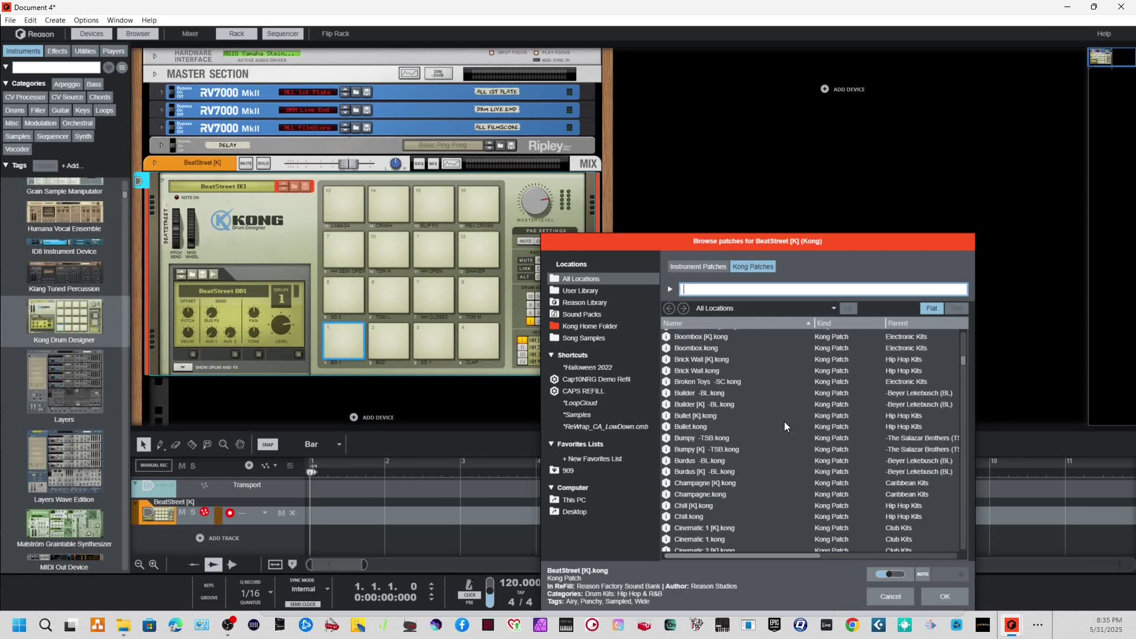
{"action": "scroll", "coordinate": [784, 423], "scroll_direction": "down", "scroll_amount": 10}
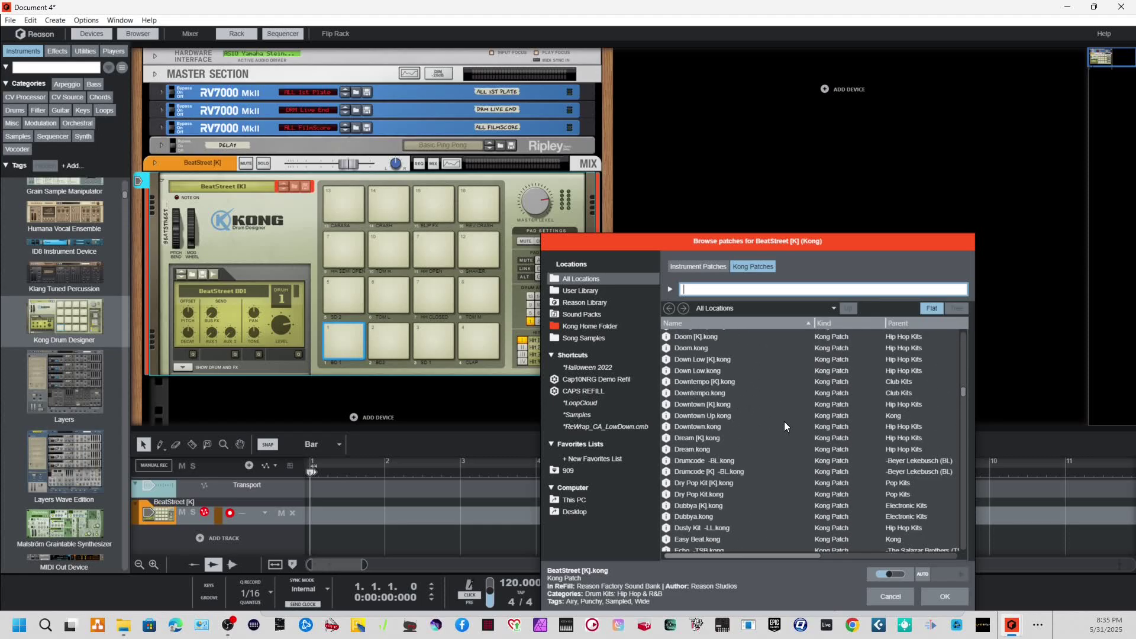
{"action": "scroll", "coordinate": [784, 426], "scroll_direction": "down", "scroll_amount": 6}
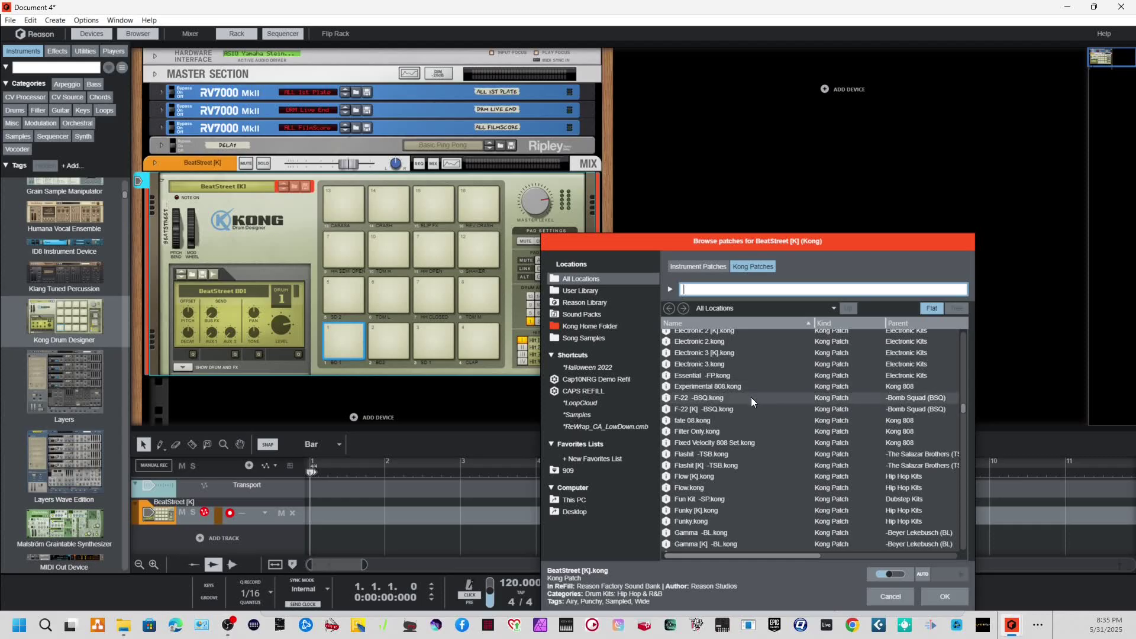
{"action": "left_click", "coordinate": [190, 187]}
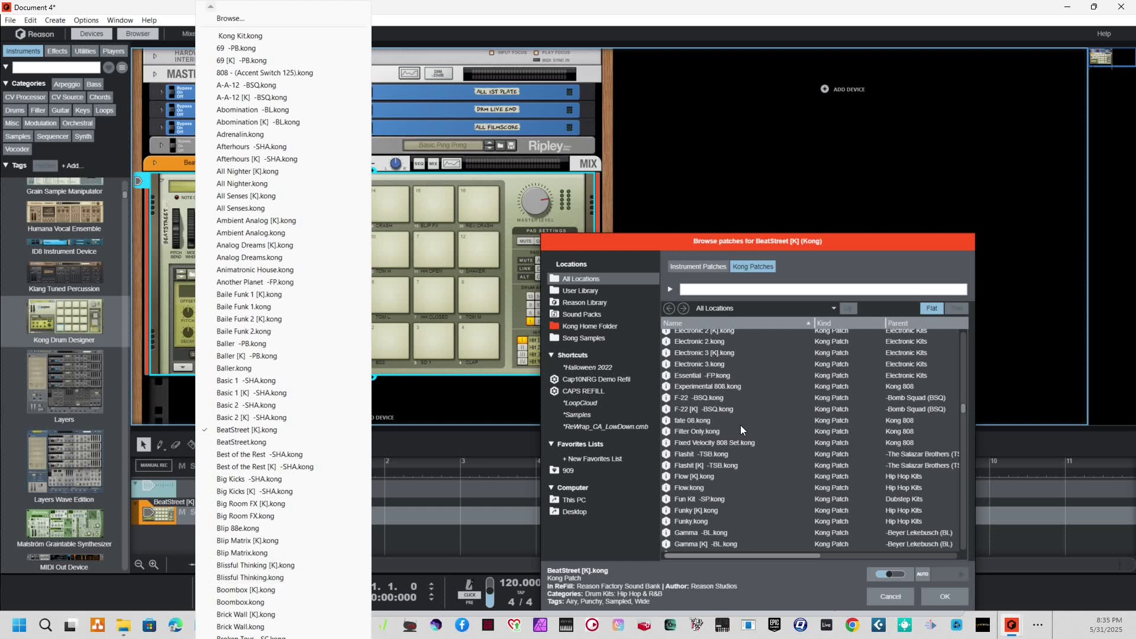
{"action": "left_click", "coordinate": [758, 462]}
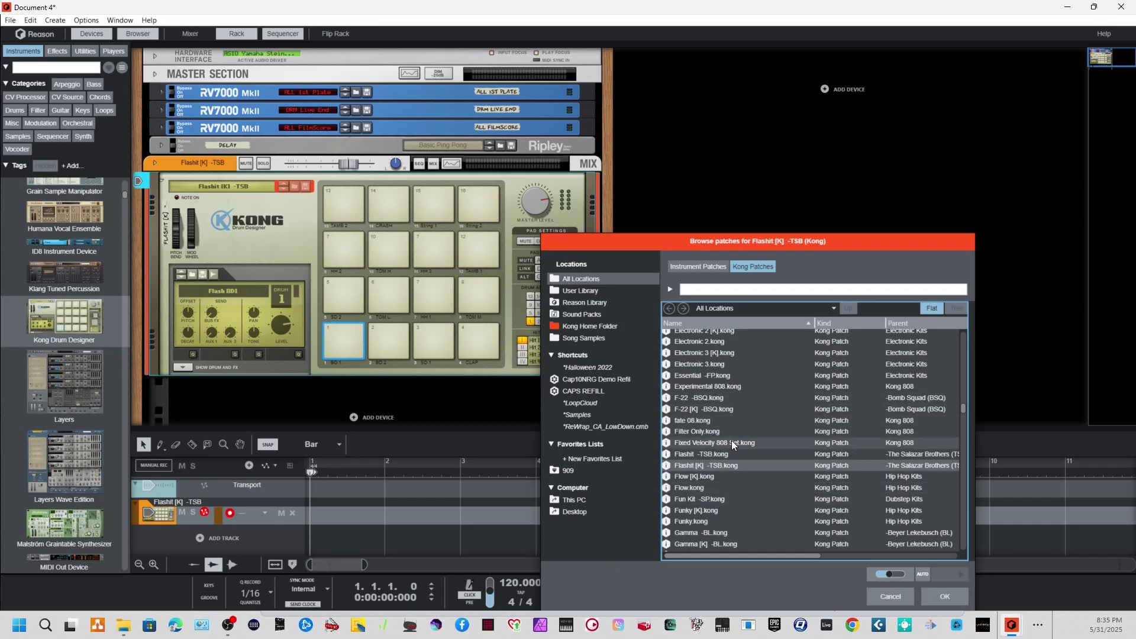
Step: Load the Heavy Hitter -SHA patch into Kong and close the patch browser
{"action": "scroll", "coordinate": [739, 435], "scroll_direction": "down", "scroll_amount": 3}
{"action": "scroll", "coordinate": [739, 434], "scroll_direction": "down", "scroll_amount": 7}
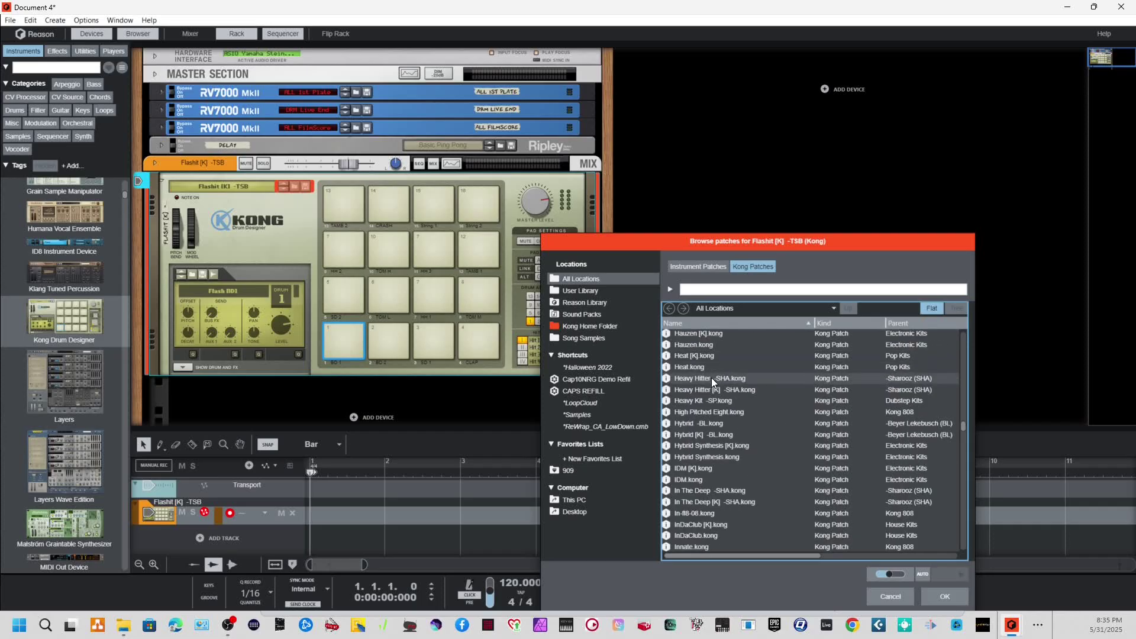
{"action": "left_click", "coordinate": [704, 379]}
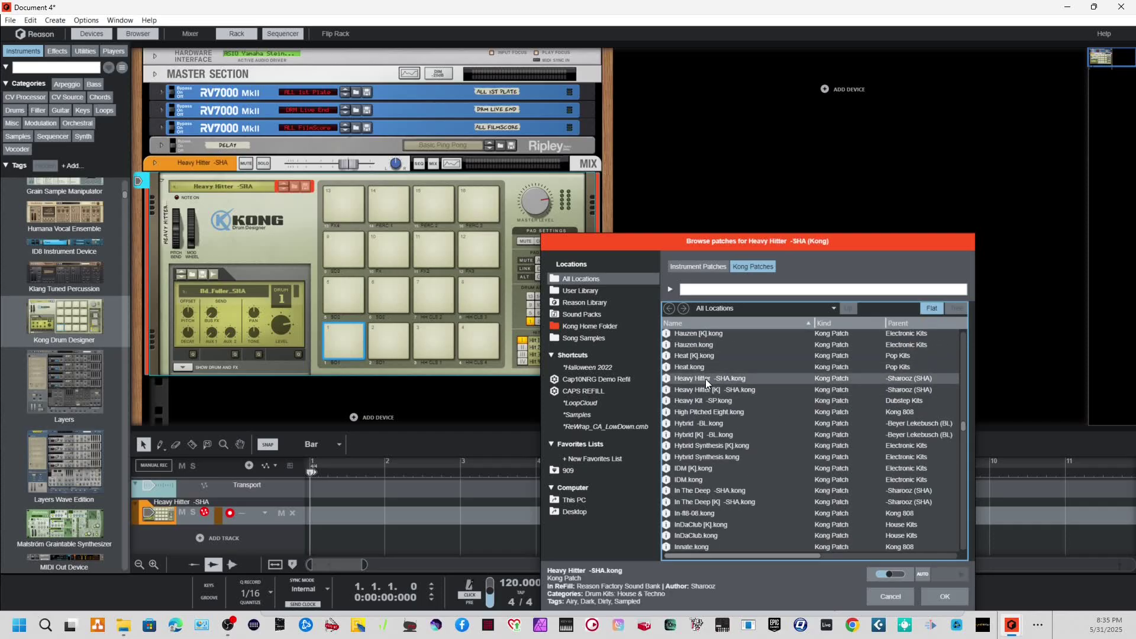
{"action": "double_click", "coordinate": [705, 379]}
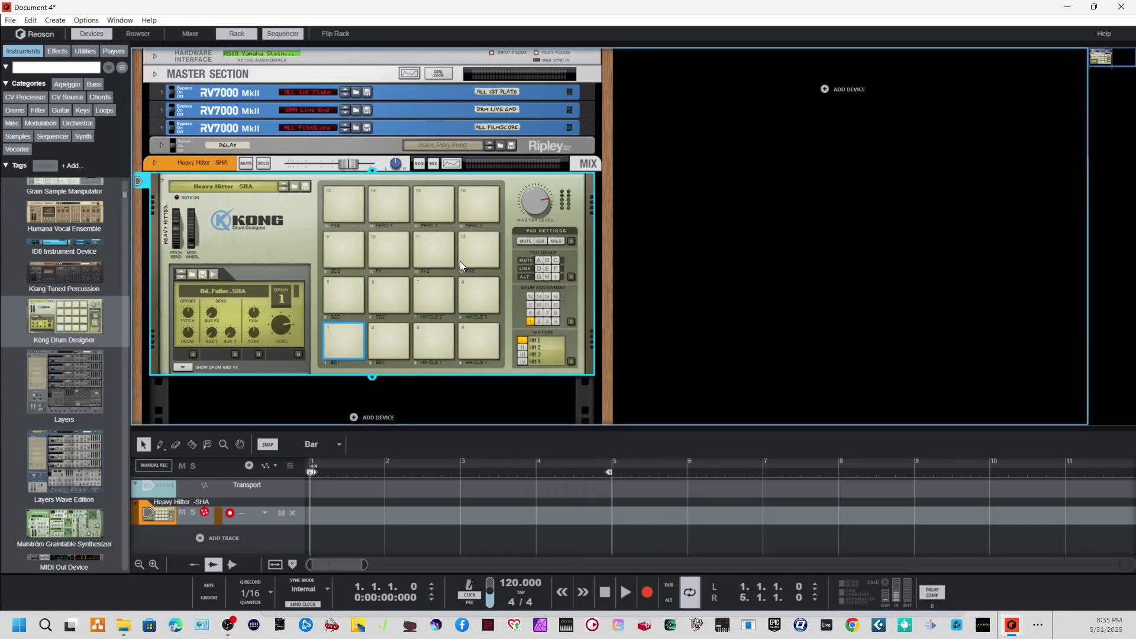
Step: Audition pads 1 and 2 of the Heavy Hitter kit in Kong
{"action": "left_click", "coordinate": [335, 347]}
{"action": "left_click", "coordinate": [381, 338]}
{"action": "left_click", "coordinate": [352, 342]}
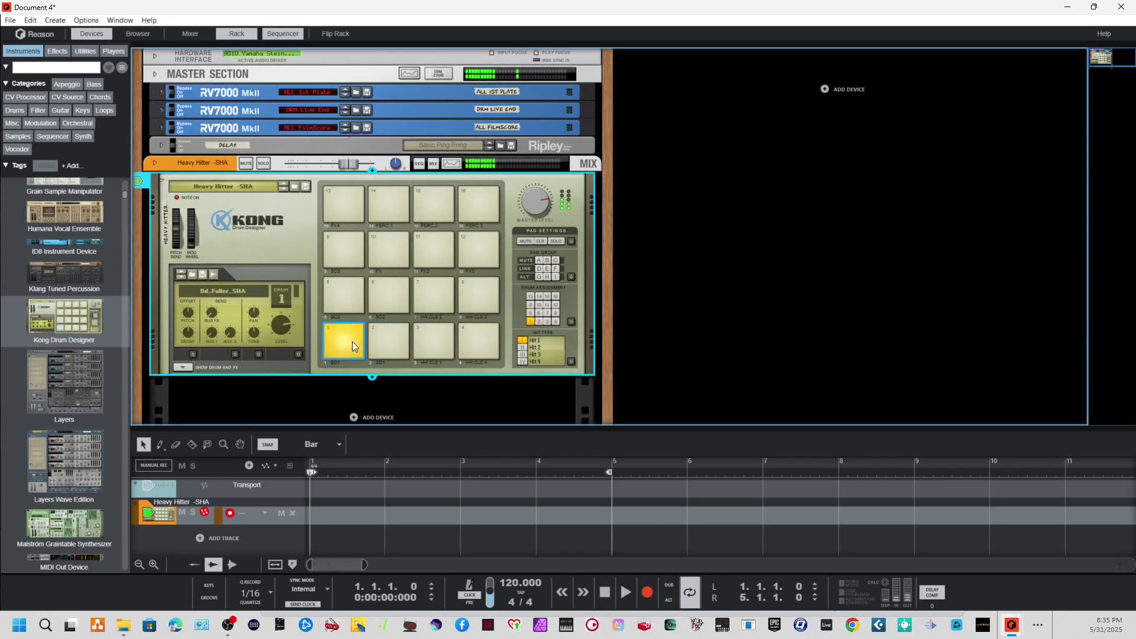
{"action": "left_click", "coordinate": [400, 342]}
{"action": "left_click", "coordinate": [393, 342]}
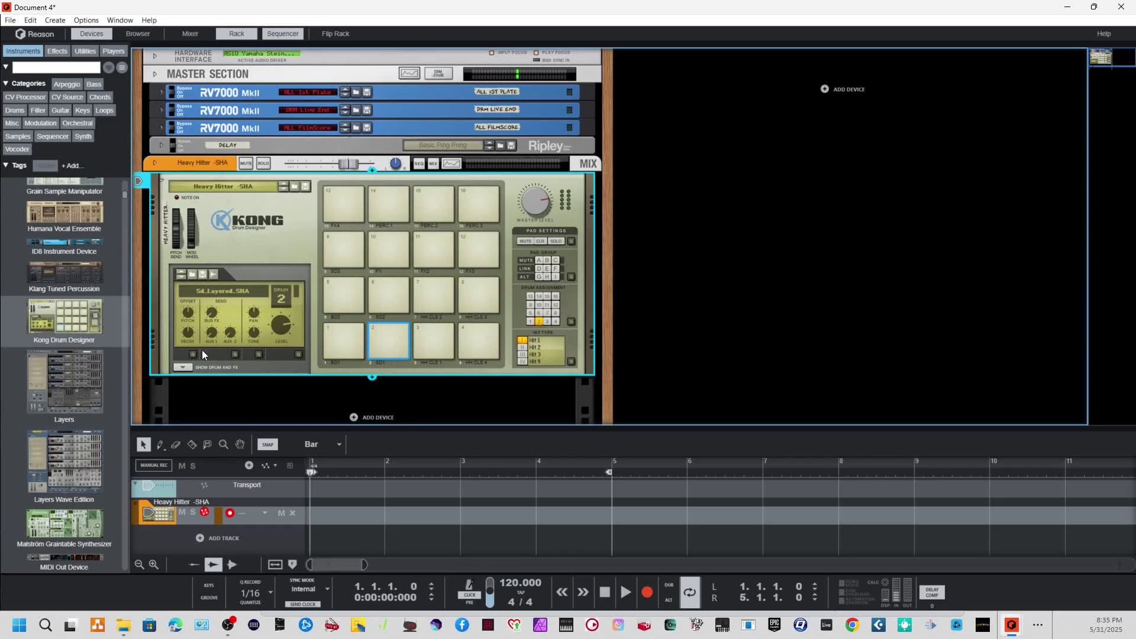
Step: Add two SubTractor Analog Synthesizers to the rack, one after the other, below the Kong
{"action": "scroll", "coordinate": [68, 263], "scroll_direction": "down", "scroll_amount": 3}
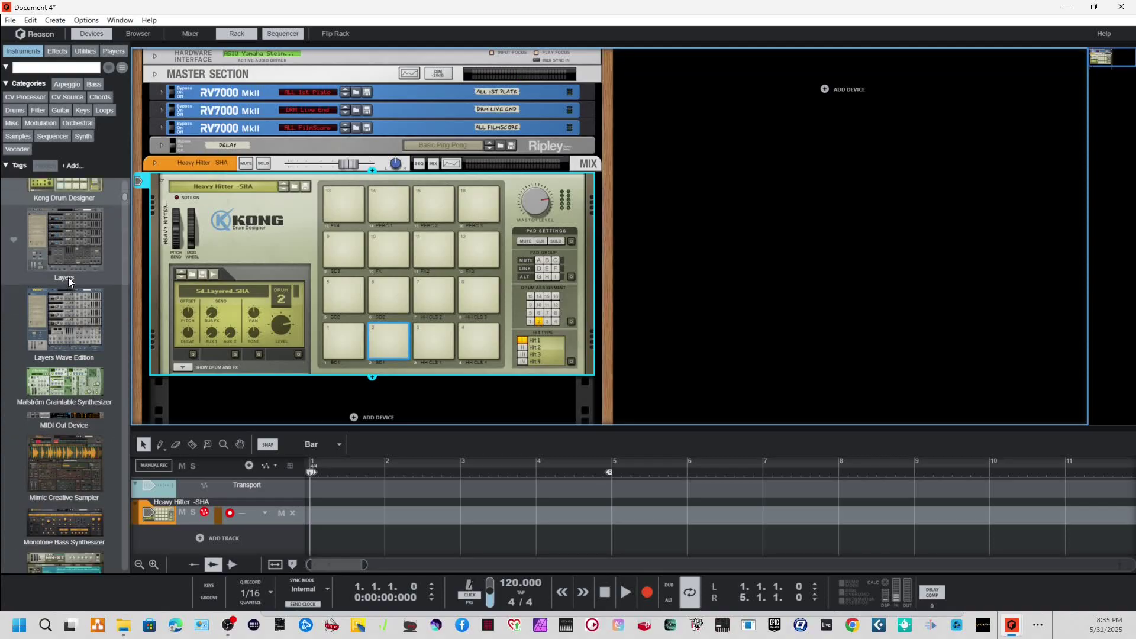
{"action": "scroll", "coordinate": [69, 277], "scroll_direction": "down", "scroll_amount": 9}
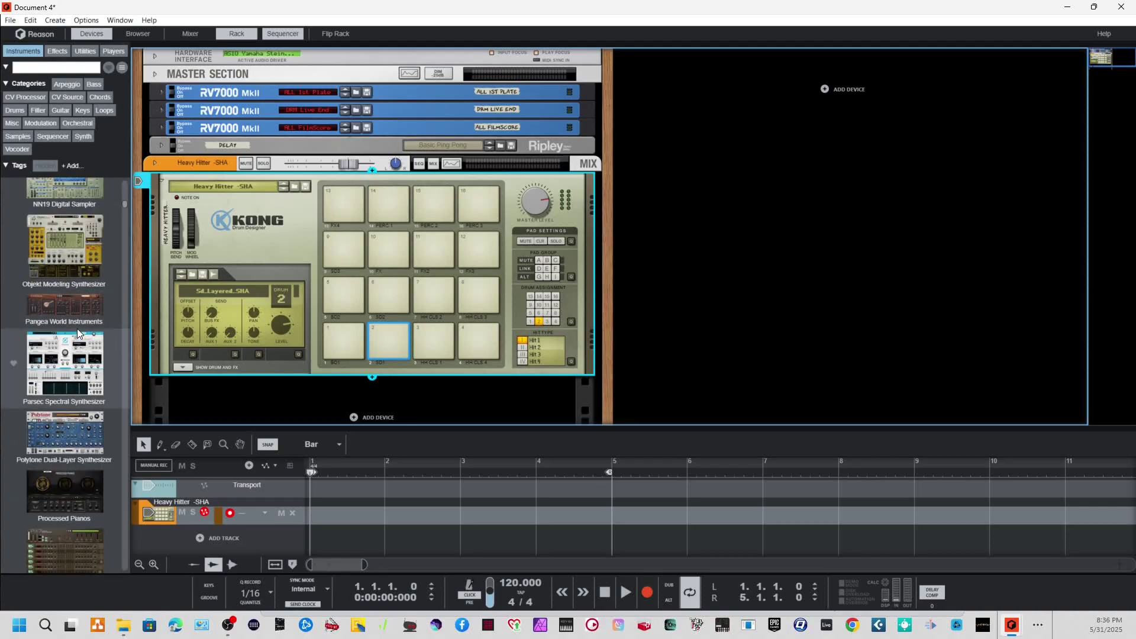
{"action": "scroll", "coordinate": [77, 328], "scroll_direction": "down", "scroll_amount": 12}
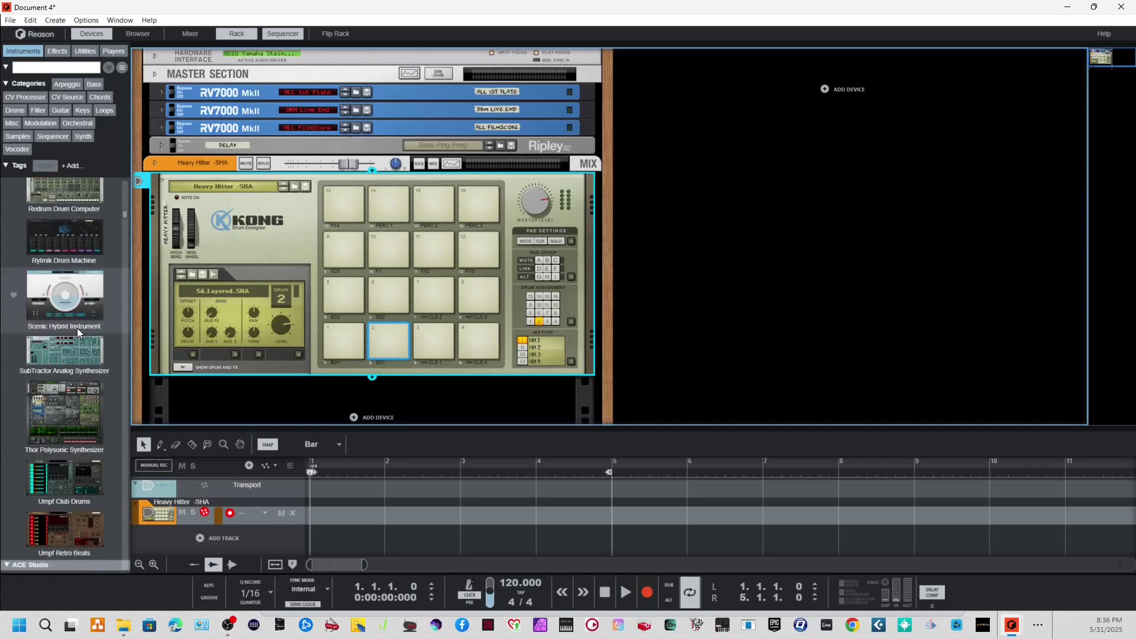
{"action": "mouse_move", "coordinate": [70, 341]}
{"action": "left_mouse_down"}
{"action": "mouse_move", "coordinate": [176, 347]}
{"action": "mouse_move", "coordinate": [217, 398]}
{"action": "left_mouse_up"}
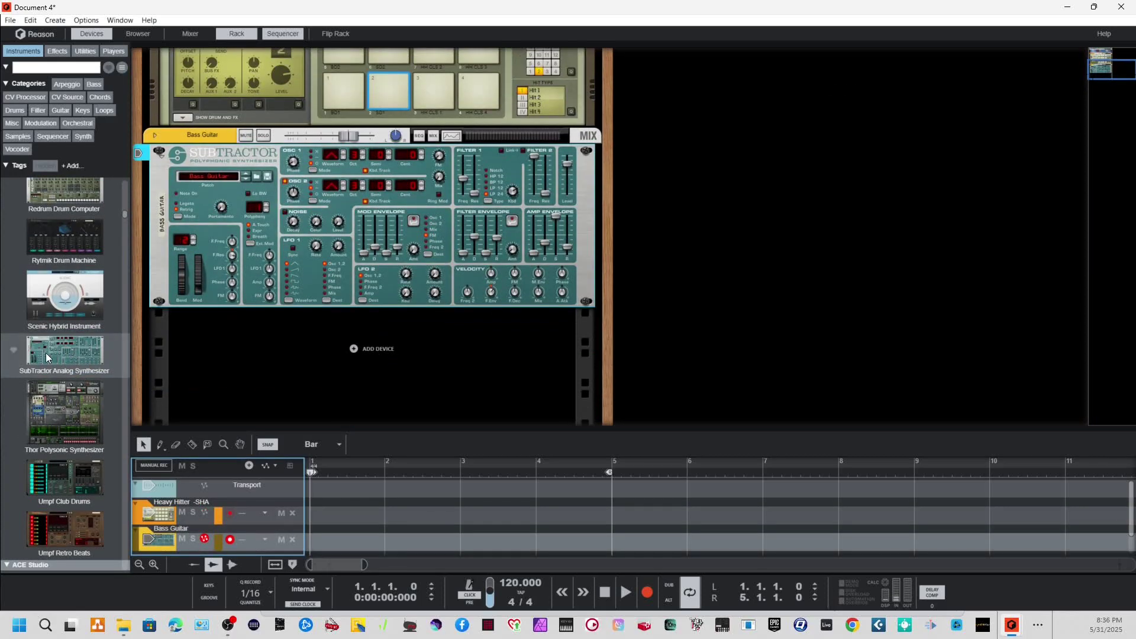
{"action": "left_click_drag", "start_coordinate": [45, 352], "coordinate": [292, 347]}
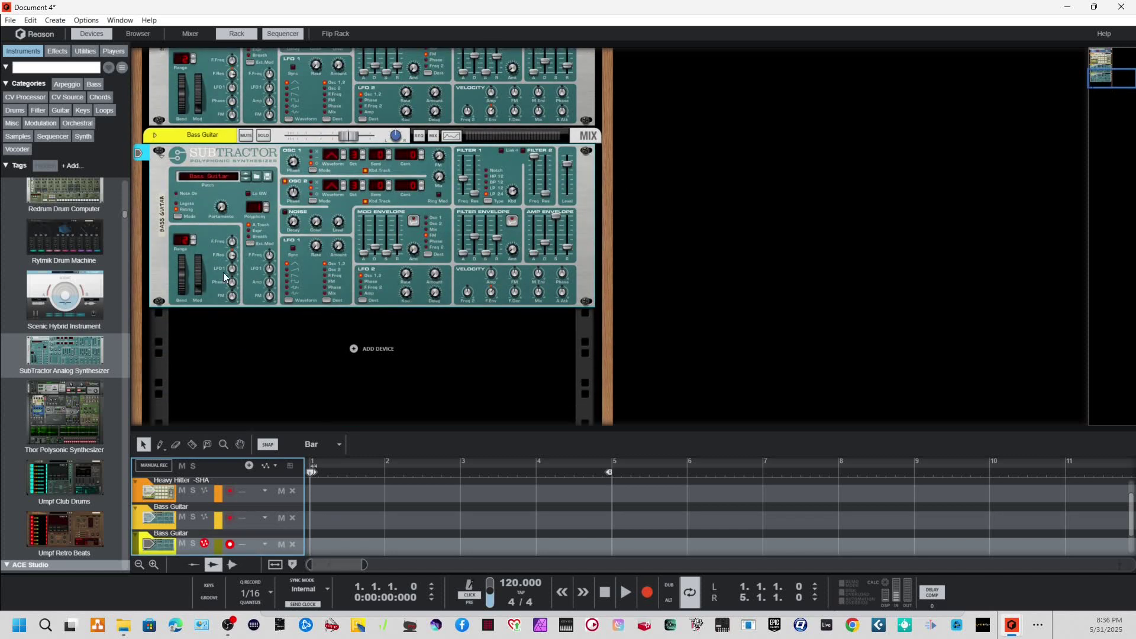
Step: Search the instrument devices for "jup" to find the Arturia Jup synths
{"action": "scroll", "coordinate": [97, 438], "scroll_direction": "down", "scroll_amount": 6}
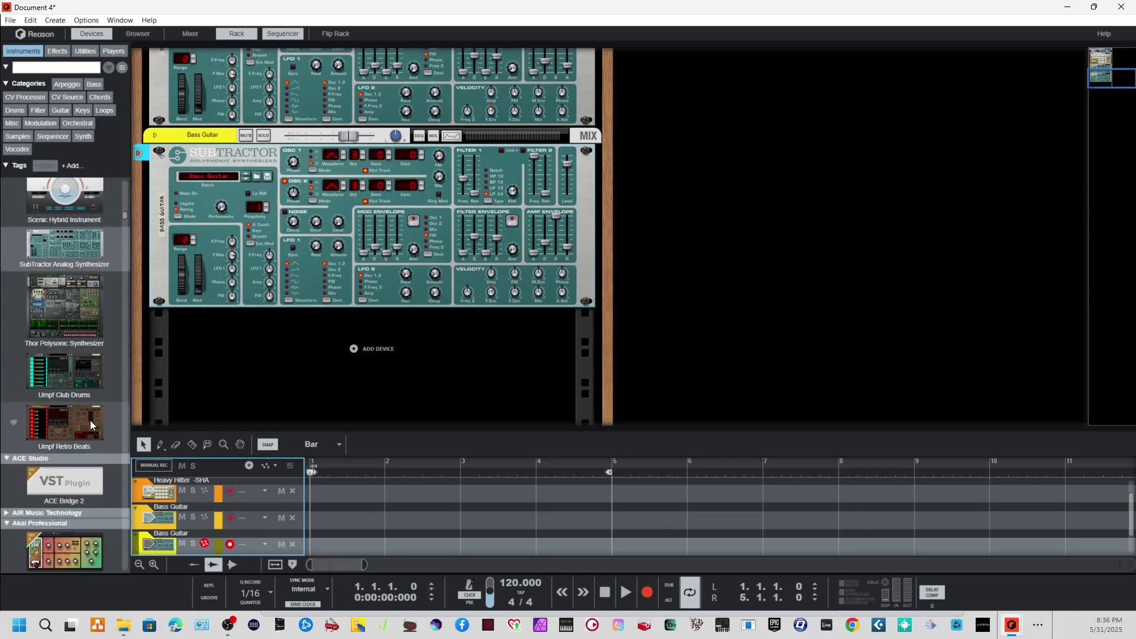
{"action": "scroll", "coordinate": [89, 420], "scroll_direction": "up", "scroll_amount": 4}
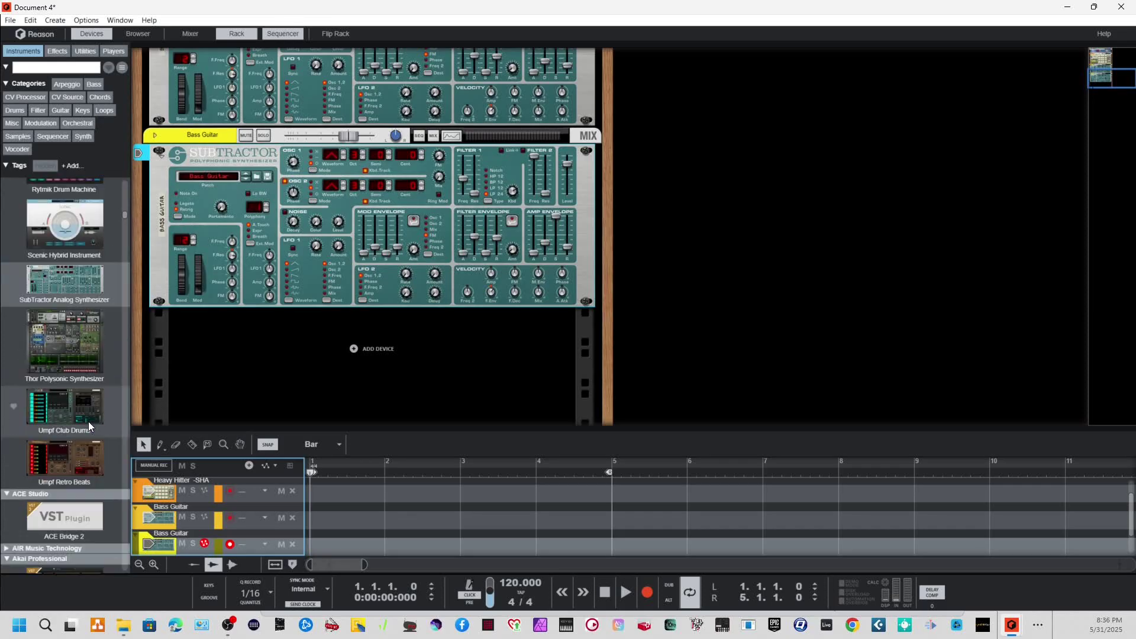
{"action": "scroll", "coordinate": [87, 421], "scroll_direction": "down", "scroll_amount": 3}
{"action": "scroll", "coordinate": [88, 421], "scroll_direction": "down", "scroll_amount": 9}
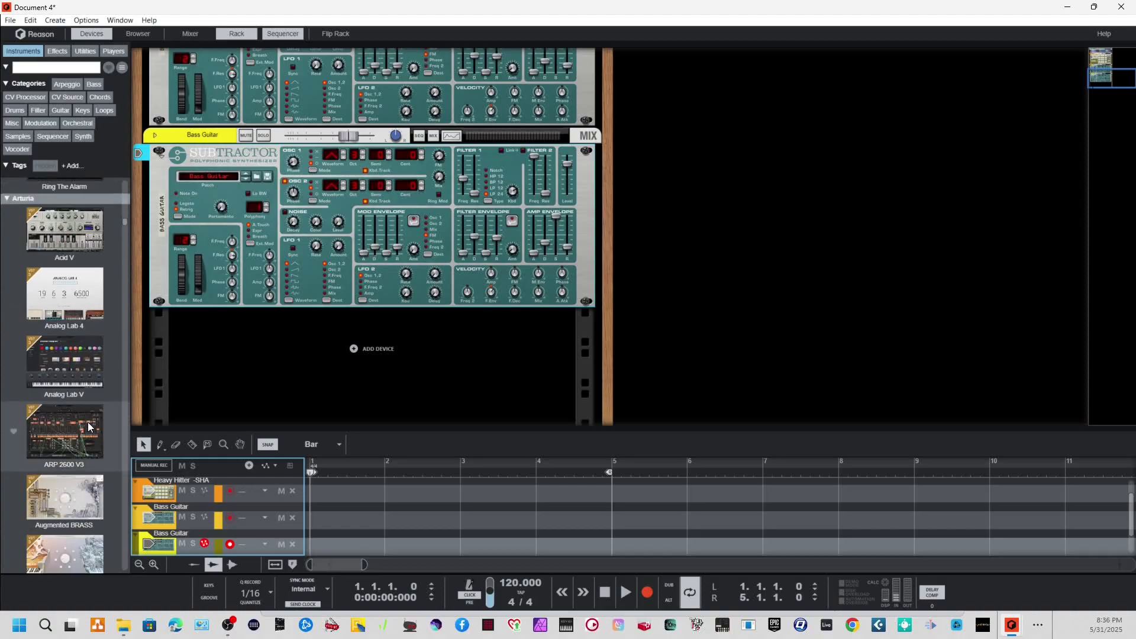
{"action": "left_click", "coordinate": [77, 67]}
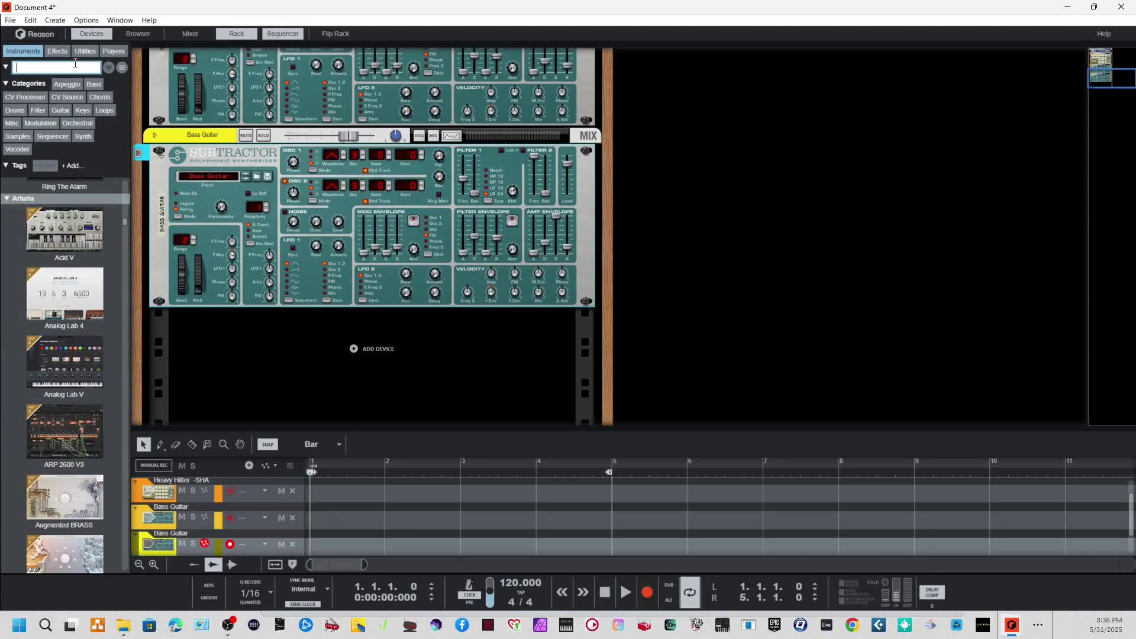
{"action": "type", "text": "j"}
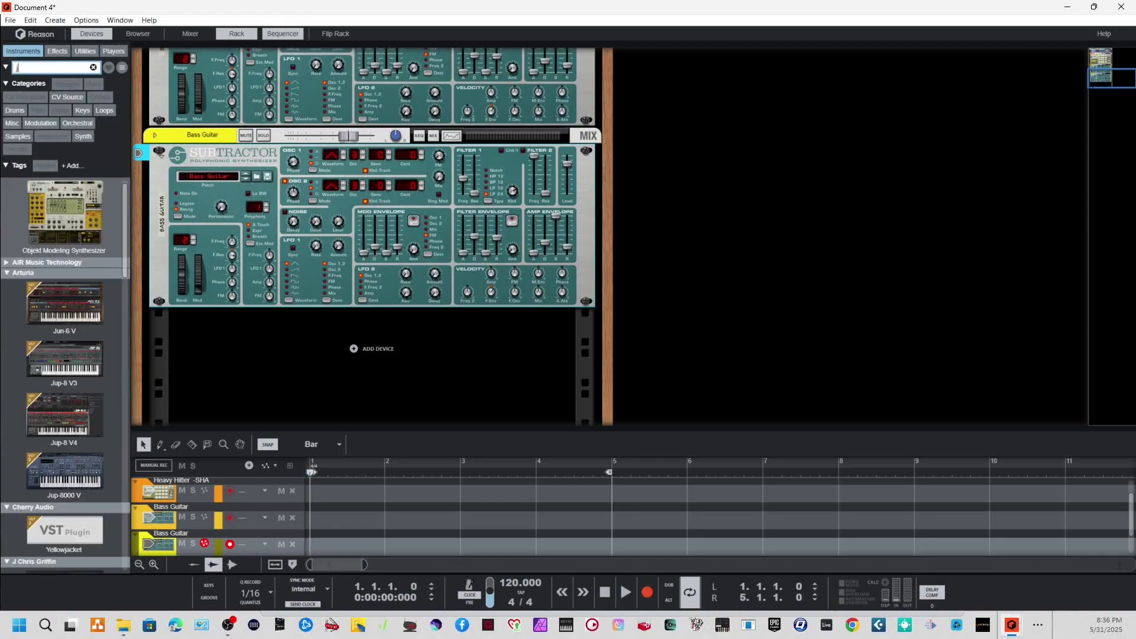
{"action": "type", "text": "up"}
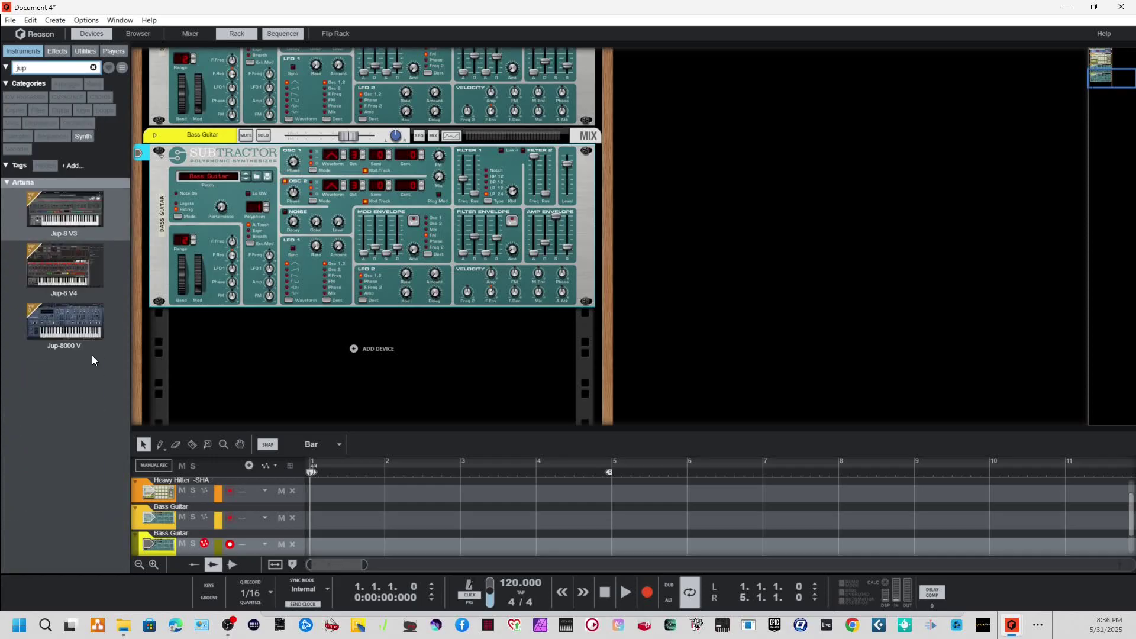
Step: Add the Arturia Jup-8000 V below the second SubTractor and fold the Kong and both SubTractors
{"action": "left_click_drag", "start_coordinate": [65, 324], "coordinate": [316, 360]}
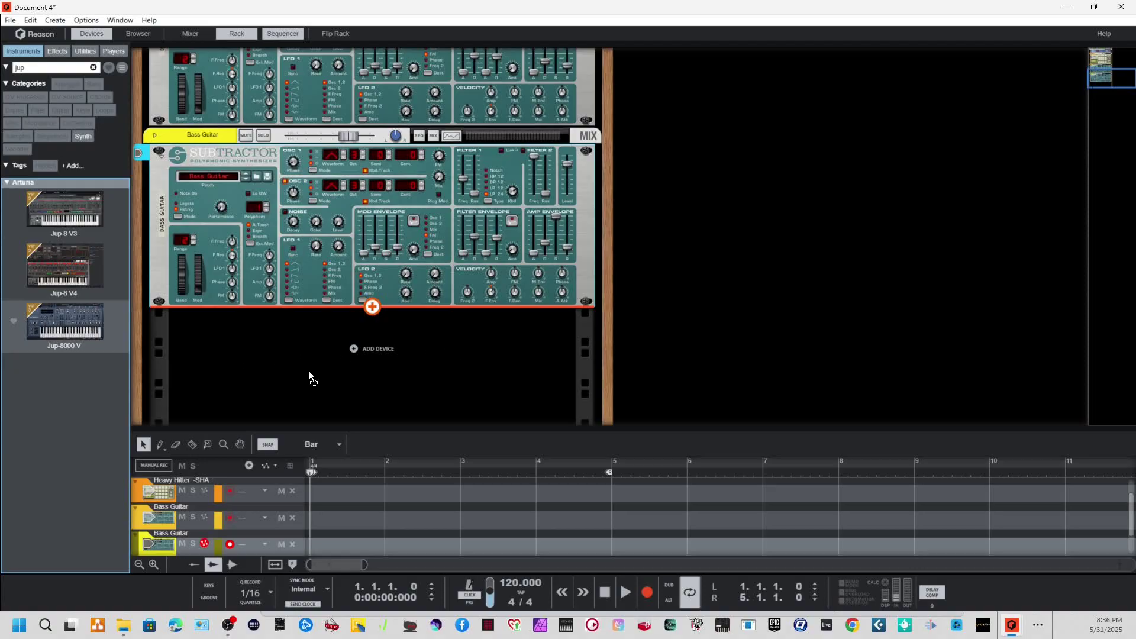
{"action": "left_click_drag", "start_coordinate": [362, 372], "coordinate": [362, 373]}
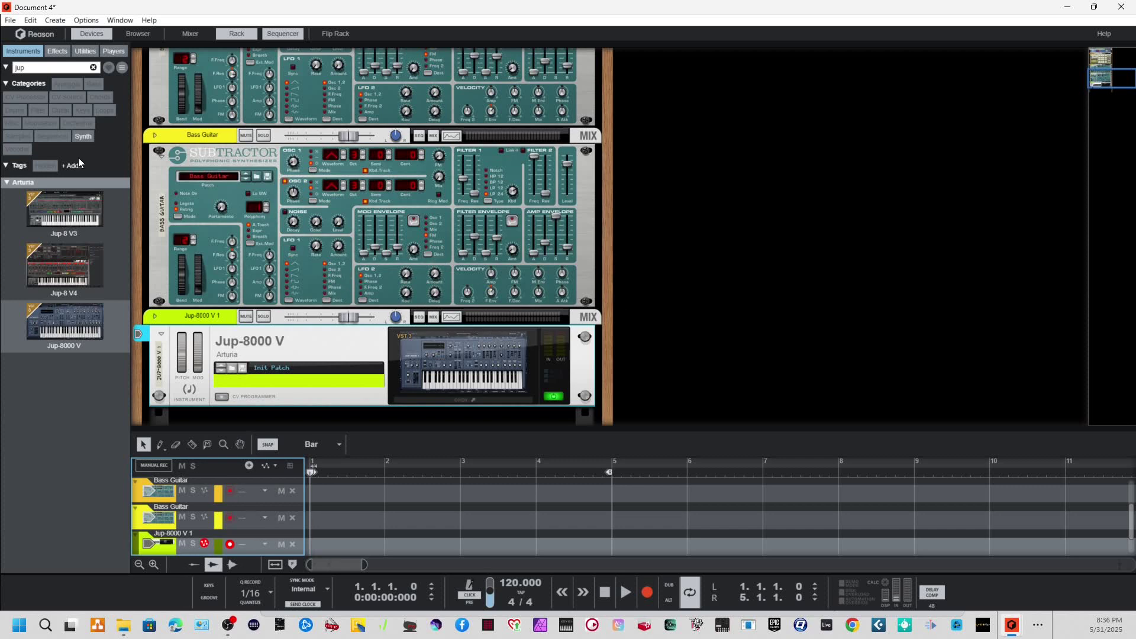
{"action": "key", "text": "ctrl+shift+f"}
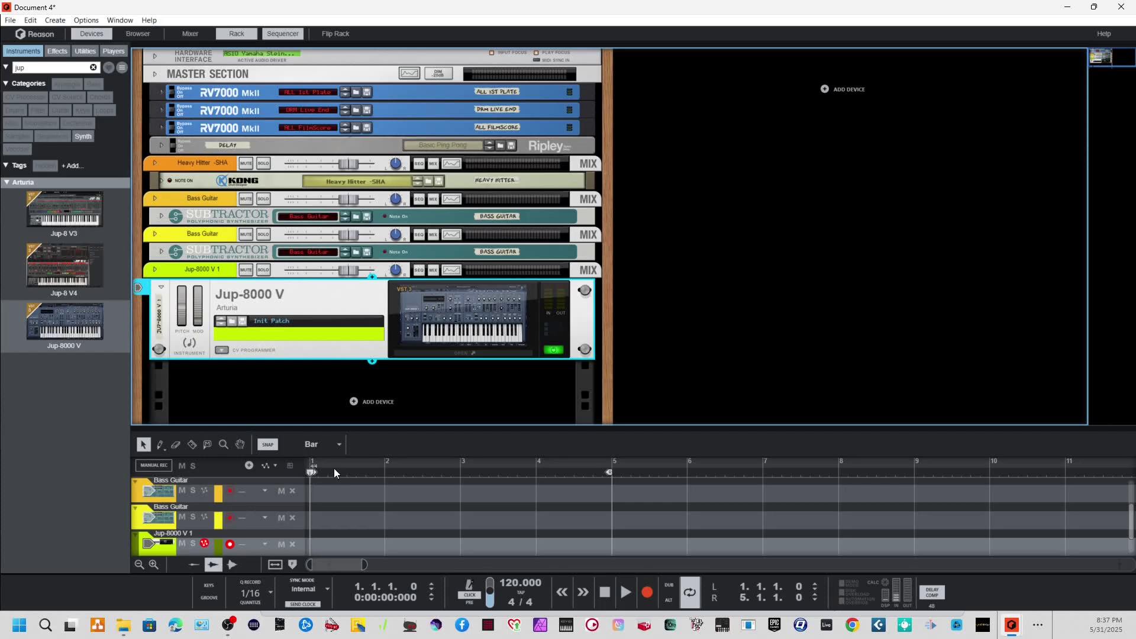
Step: Save the song under the name template as a Reason Song File in the Projects folder on drive H
{"action": "left_click", "coordinate": [10, 20]}
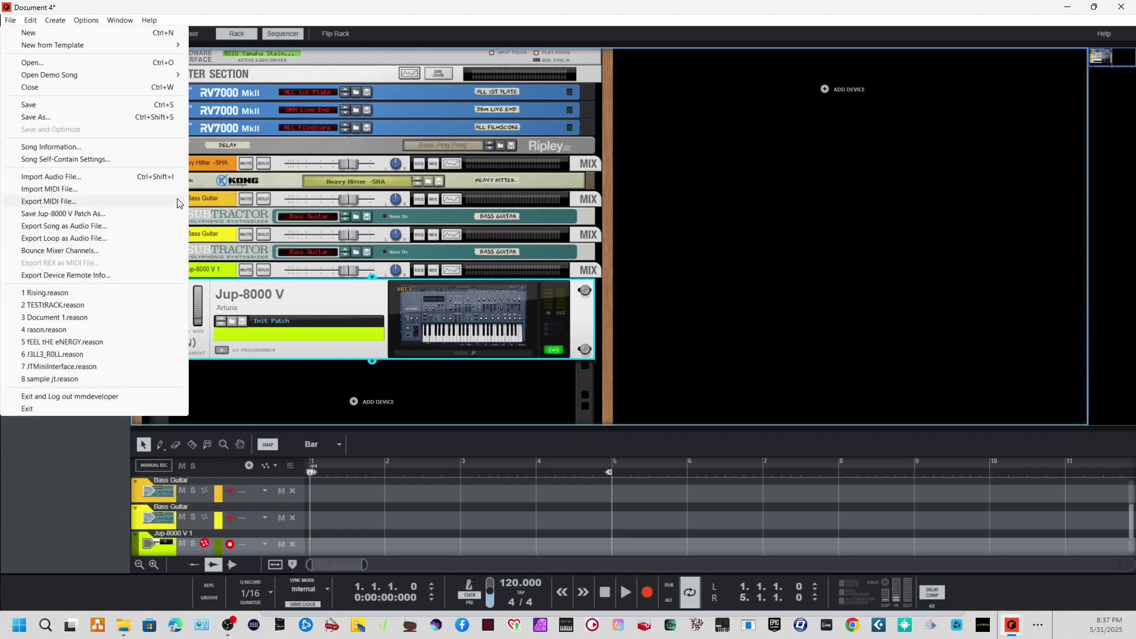
{"action": "left_click", "coordinate": [97, 117]}
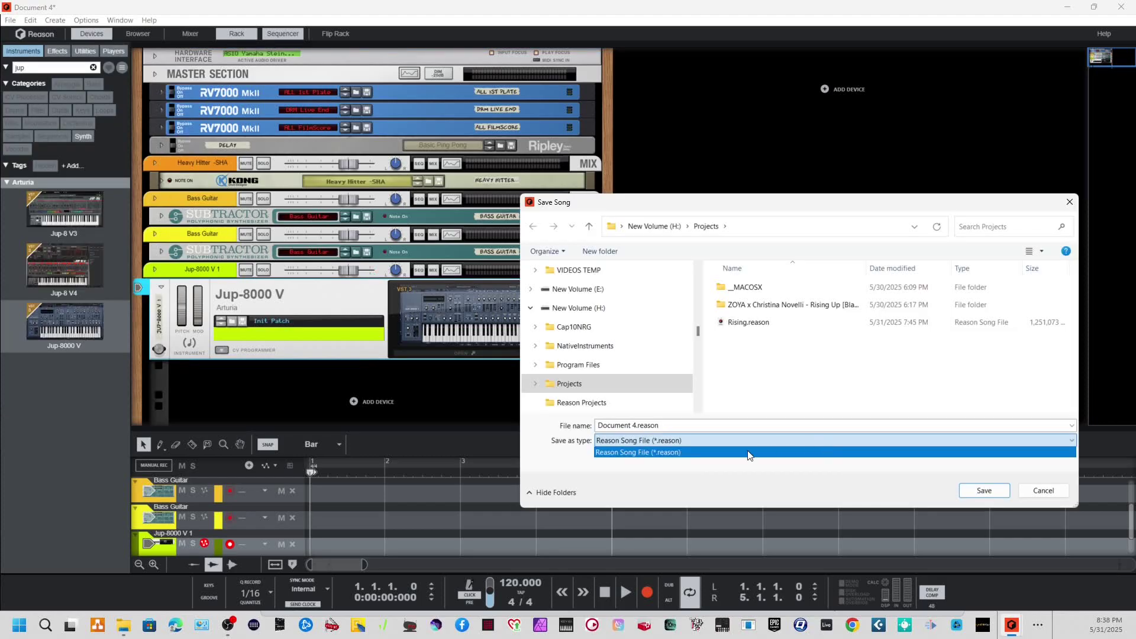
{"action": "left_click", "coordinate": [673, 425]}
{"action": "key", "text": "ctrl+a"}
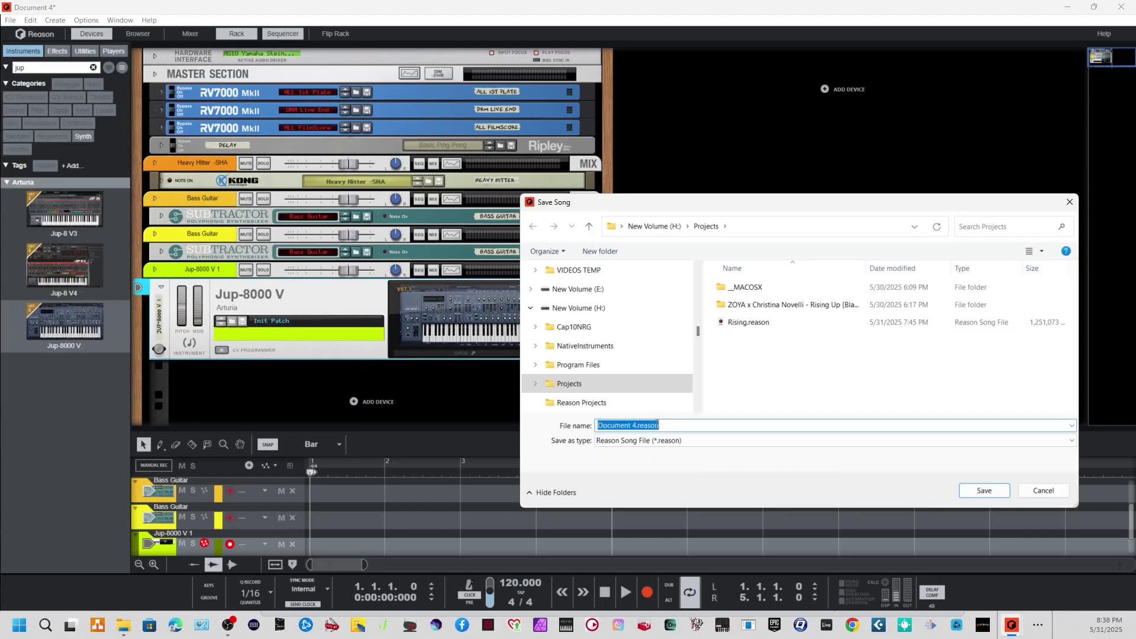
{"action": "type", "text": "template"}
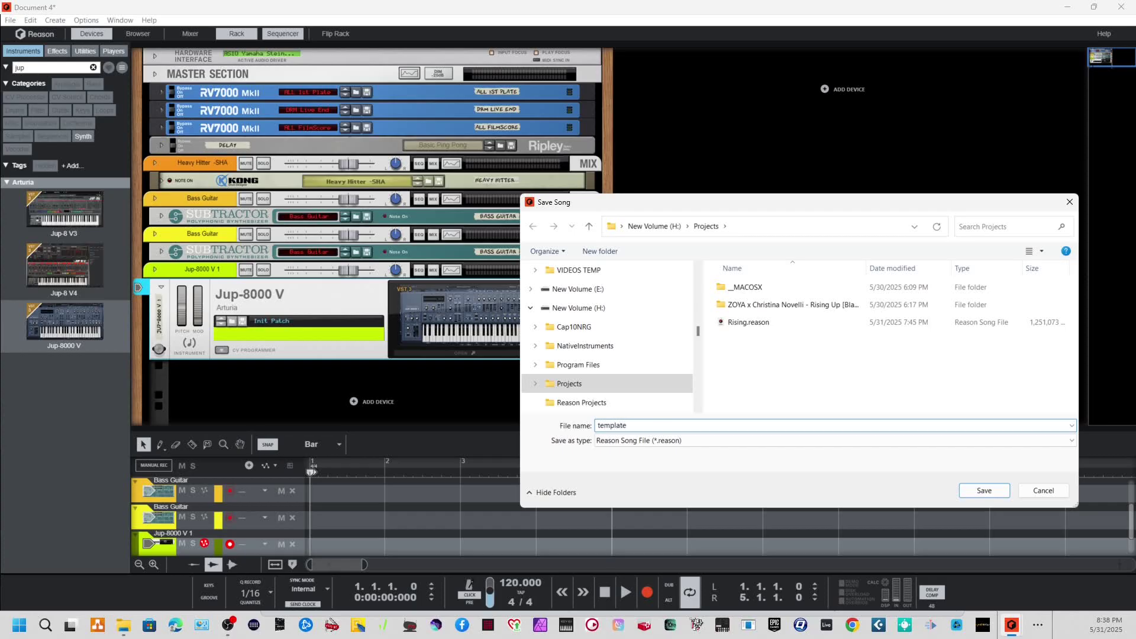
{"action": "key", "text": "Return"}
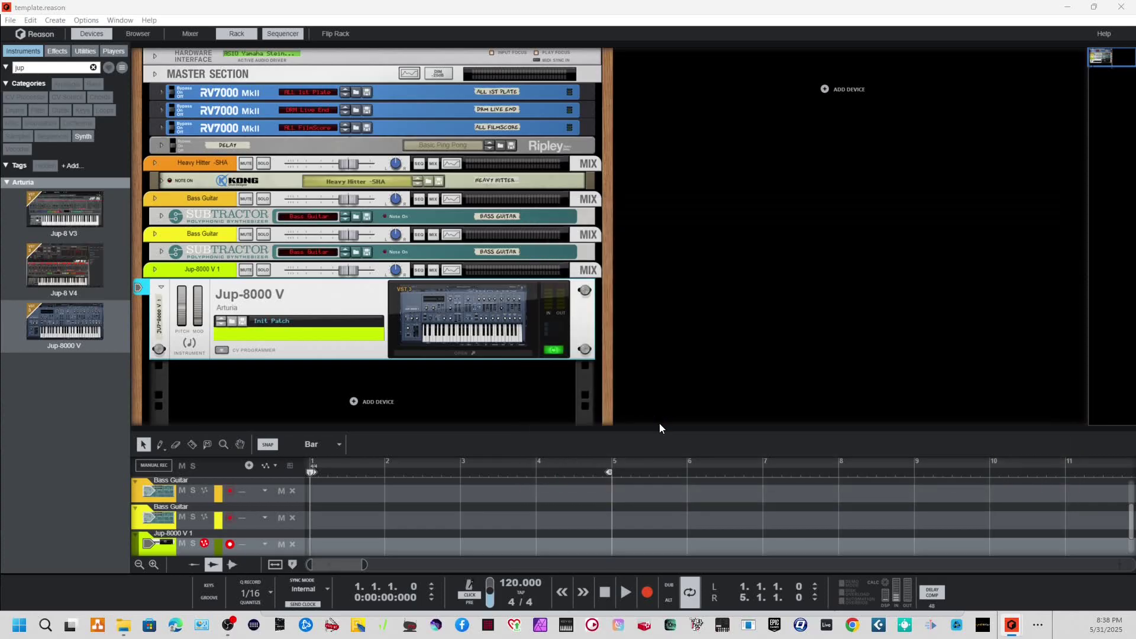
Step: Show the Reason 13 template folder in File Explorer and copy template.reason from the Projects folder
{"action": "left_click", "coordinate": [10, 19]}
{"action": "mouse_move", "coordinate": [59, 45]}
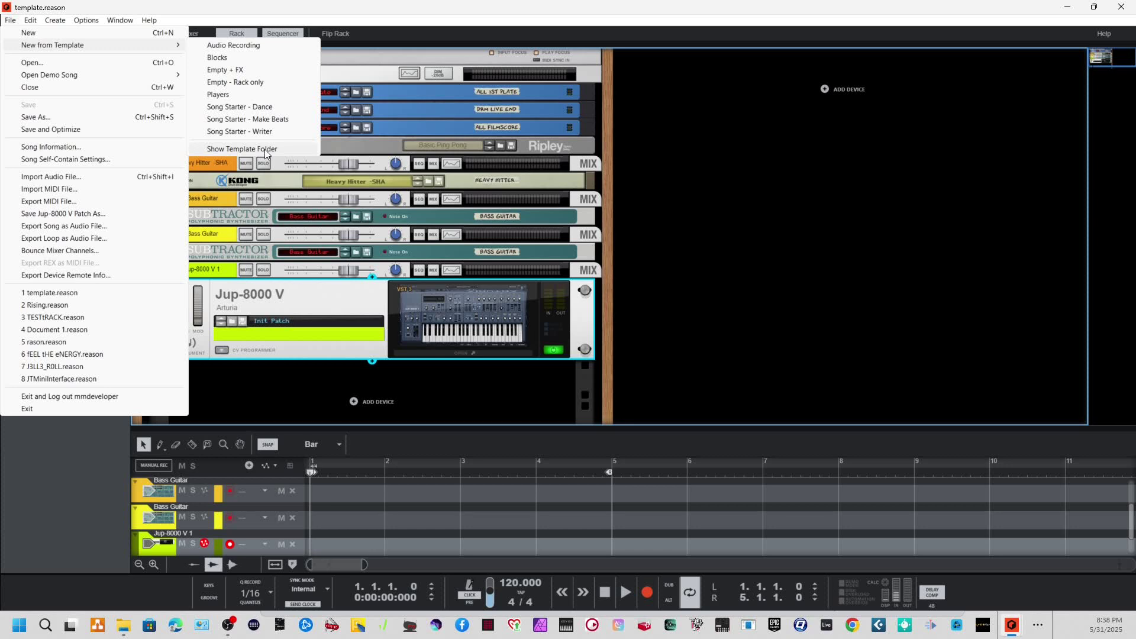
{"action": "left_click", "coordinate": [265, 149]}
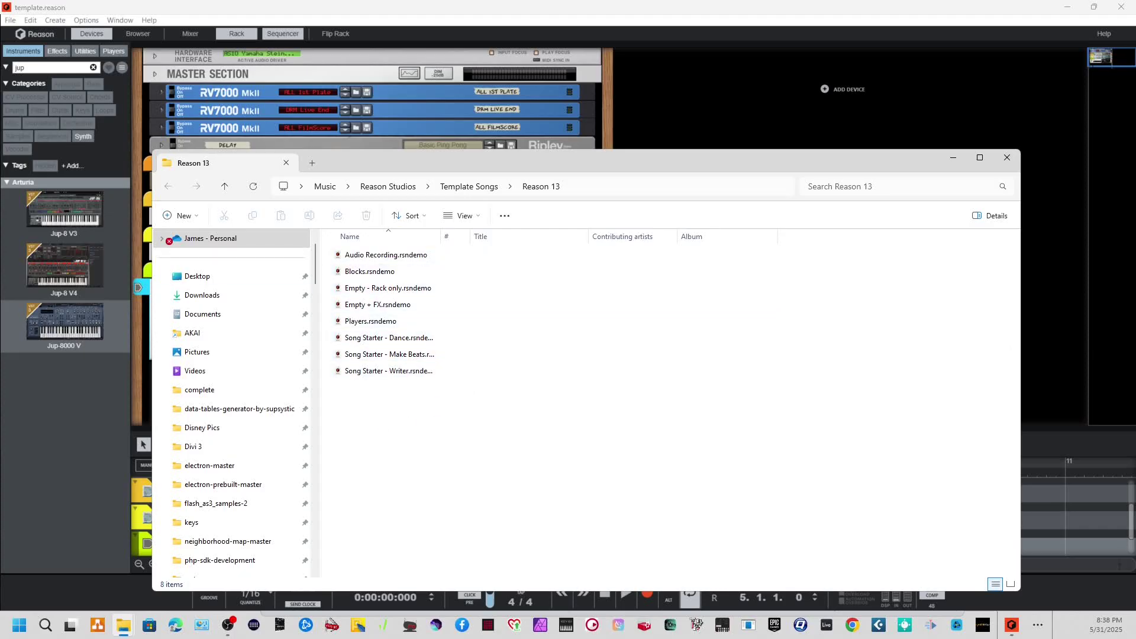
{"action": "double_click", "coordinate": [439, 236]}
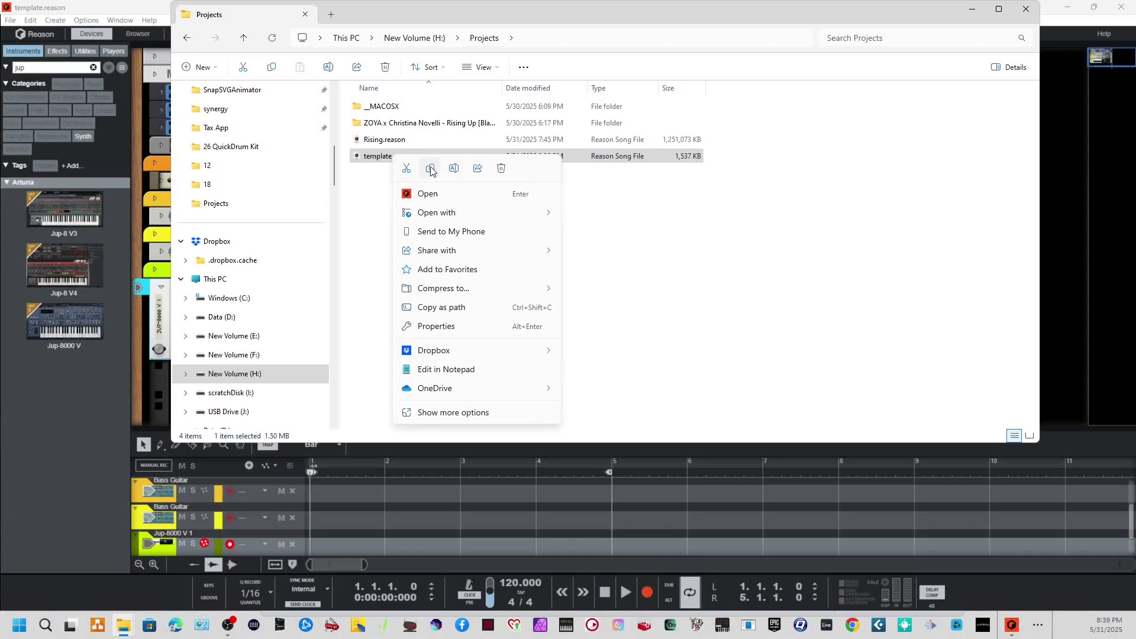
{"action": "left_click", "coordinate": [431, 171]}
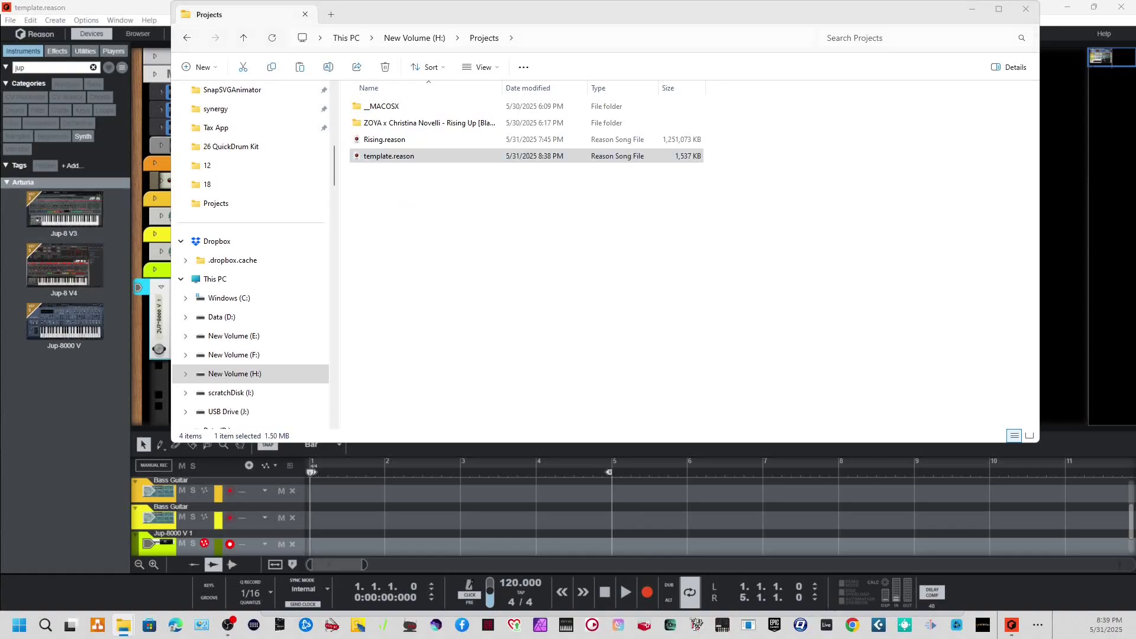
Step: Show the Reason 13 template folder again from Reason and paste the copied template.reason into it
{"action": "key", "text": "alt+Tab"}
{"action": "right_click", "coordinate": [383, 424]}
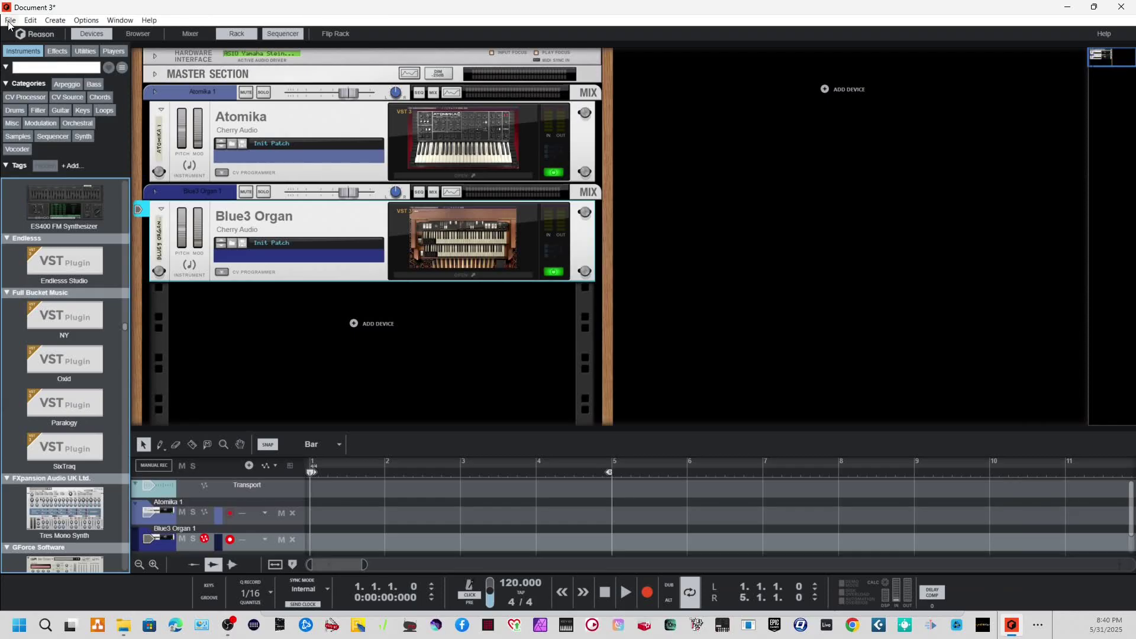
{"action": "left_click", "coordinate": [10, 20]}
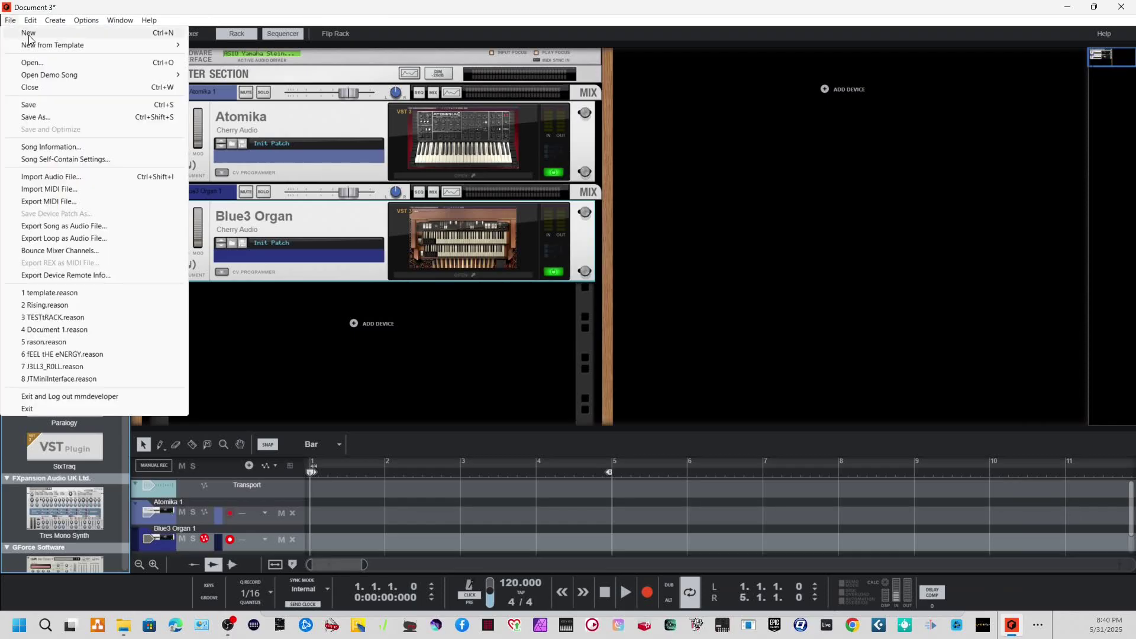
{"action": "mouse_move", "coordinate": [52, 46]}
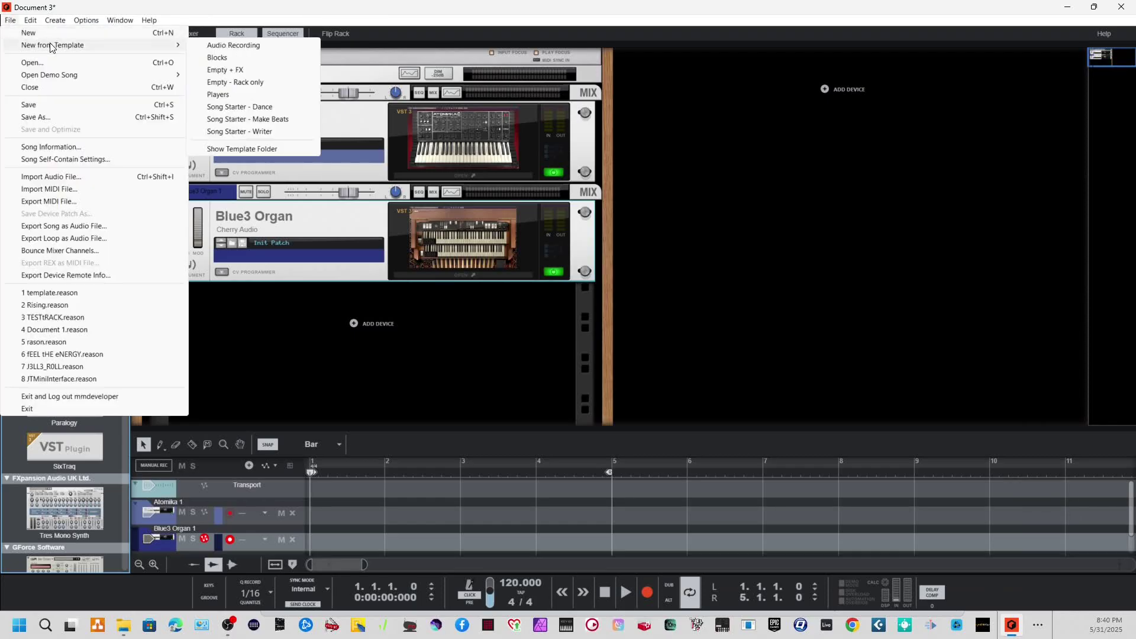
{"action": "left_click", "coordinate": [256, 147]}
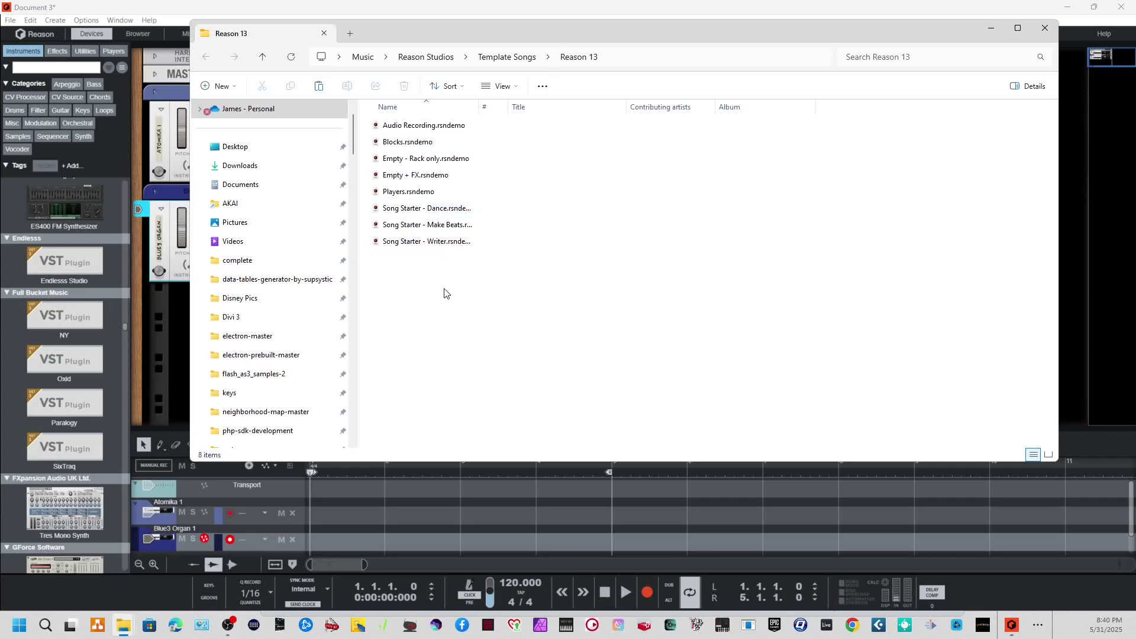
{"action": "right_click", "coordinate": [445, 293]}
{"action": "key", "text": "Escape"}
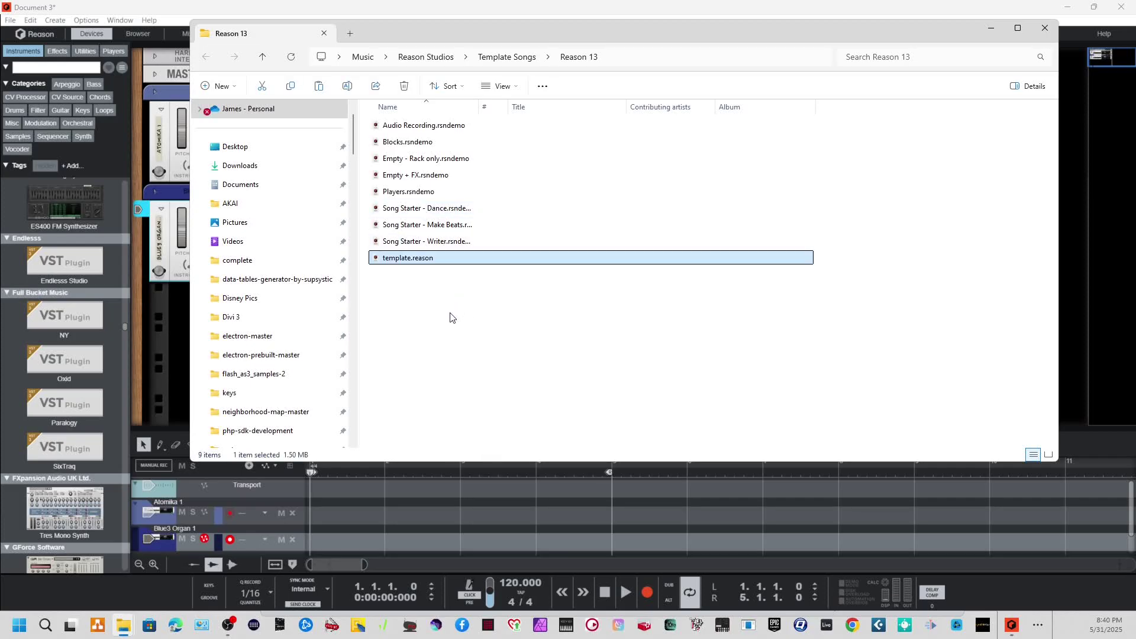
{"action": "left_click", "coordinate": [424, 333]}
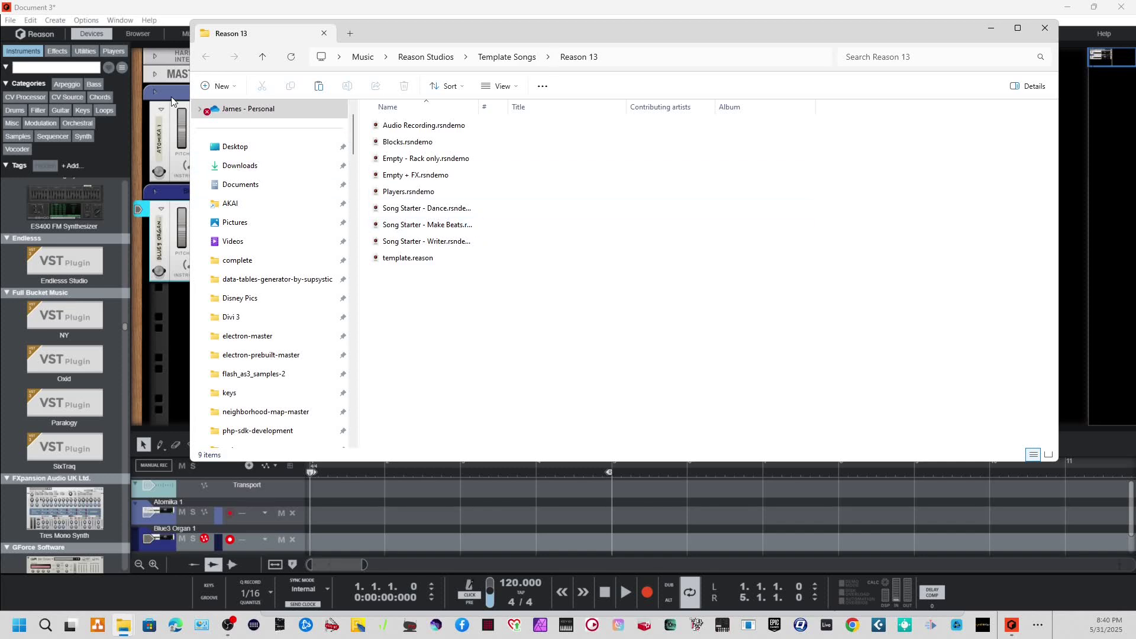
Step: Switch back to Reason and create a new document from the custom template named template
{"action": "left_click", "coordinate": [11, 22]}
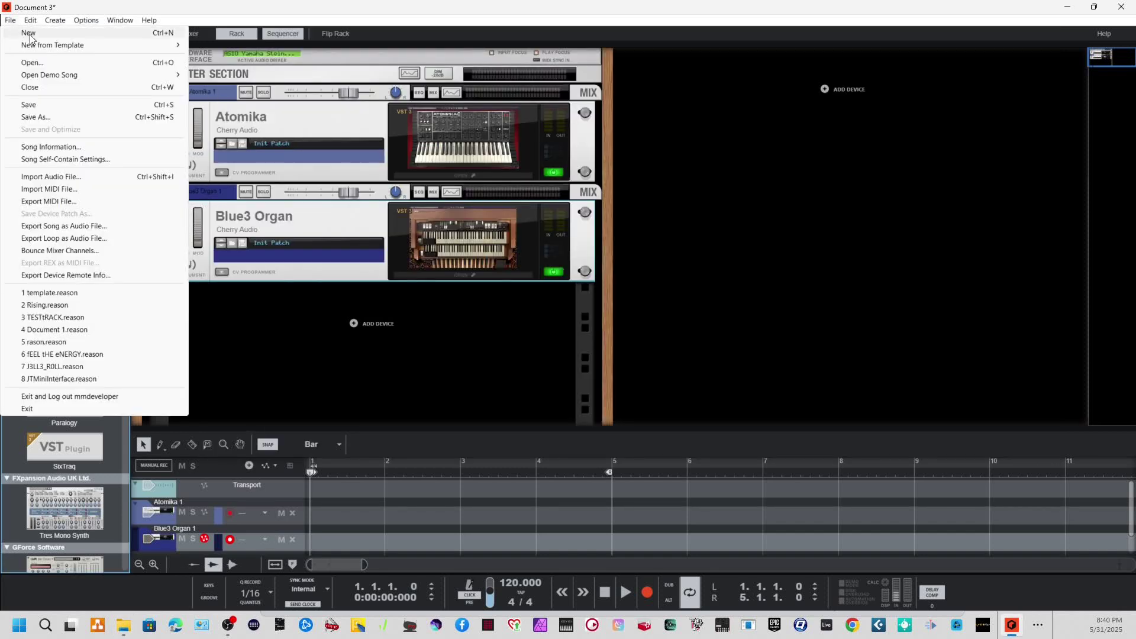
{"action": "mouse_move", "coordinate": [80, 46]}
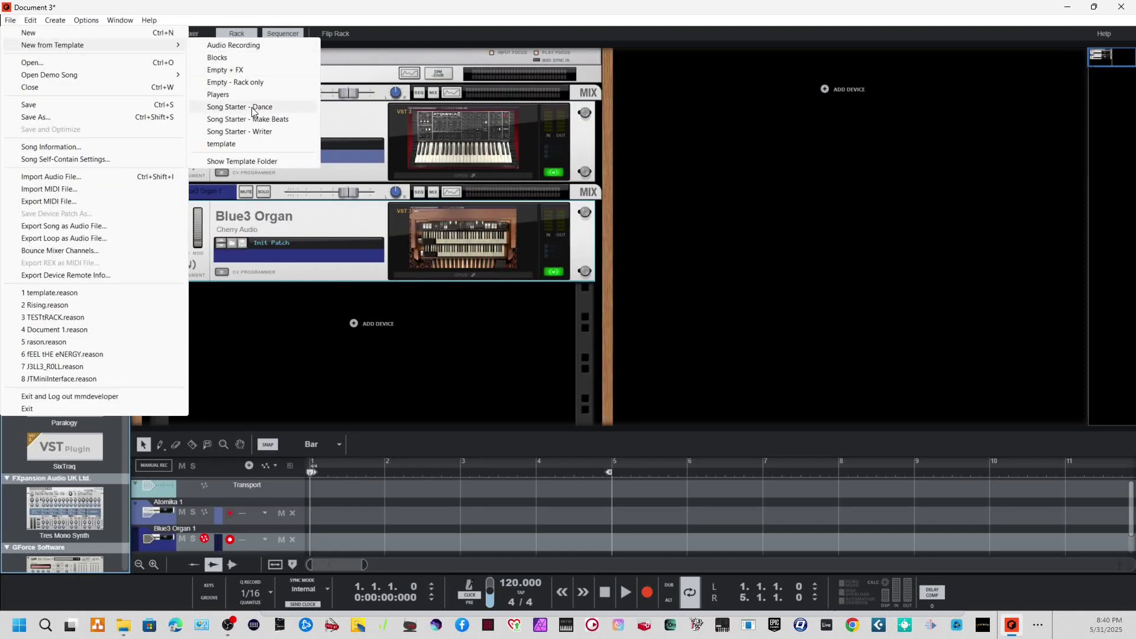
{"action": "left_click", "coordinate": [241, 144]}
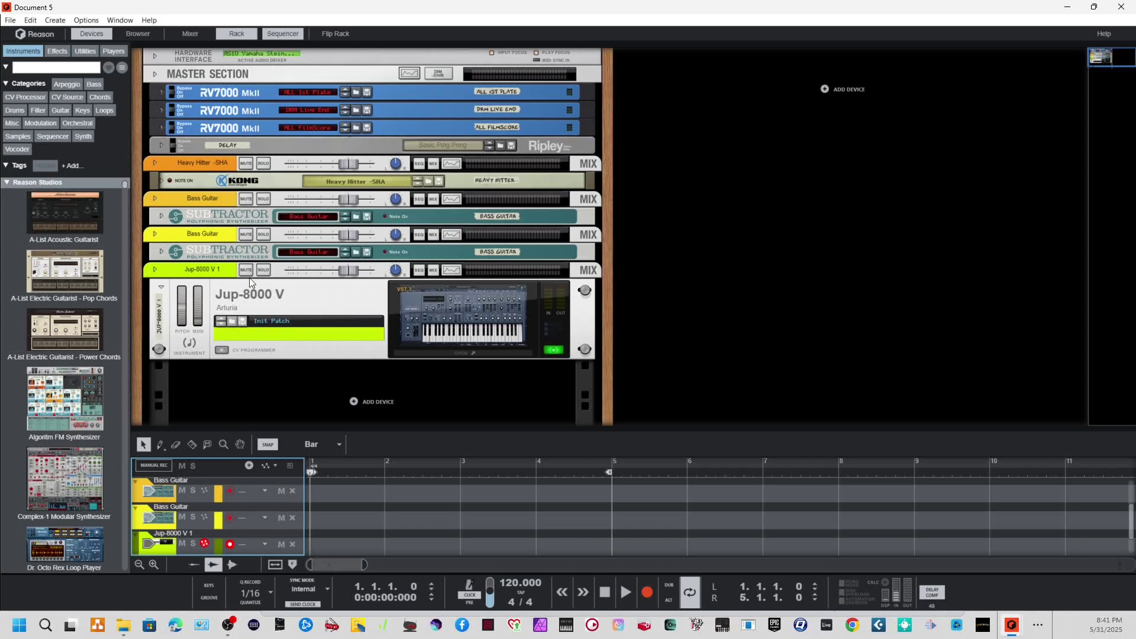
Step: Add an Algoritm FM Synthesizer and a Dr. Octo Rex Loop Player to the rack below the Jup-8000 V
{"action": "left_click", "coordinate": [10, 20]}
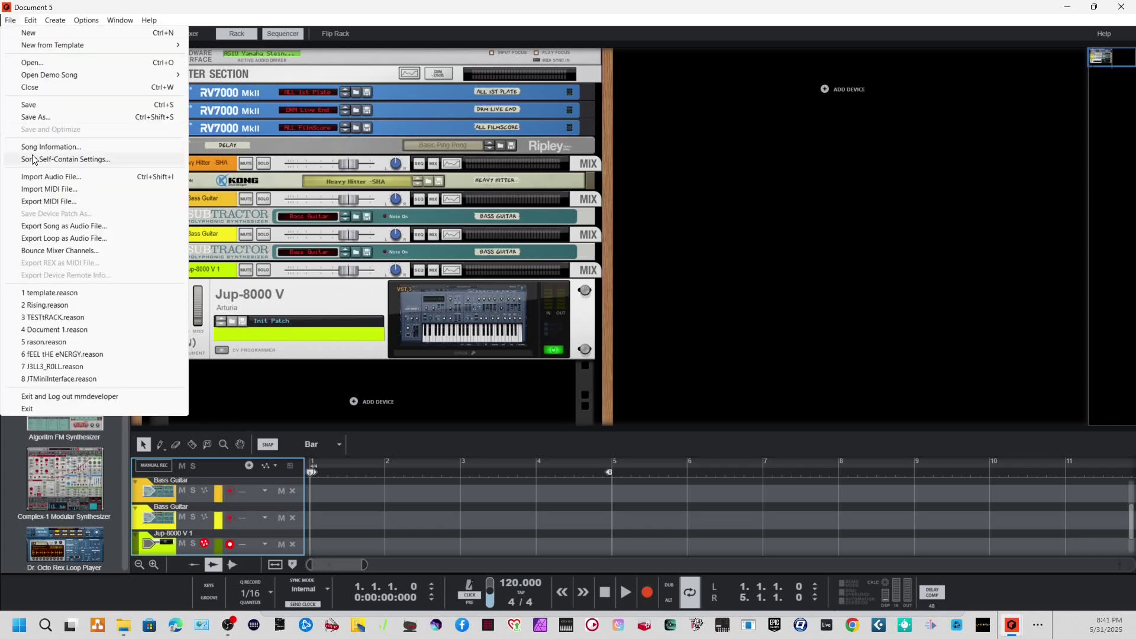
{"action": "right_click", "coordinate": [291, 400]}
{"action": "left_click_drag", "start_coordinate": [86, 407], "coordinate": [369, 372]}
{"action": "scroll", "coordinate": [357, 331], "scroll_direction": "down", "scroll_amount": 2}
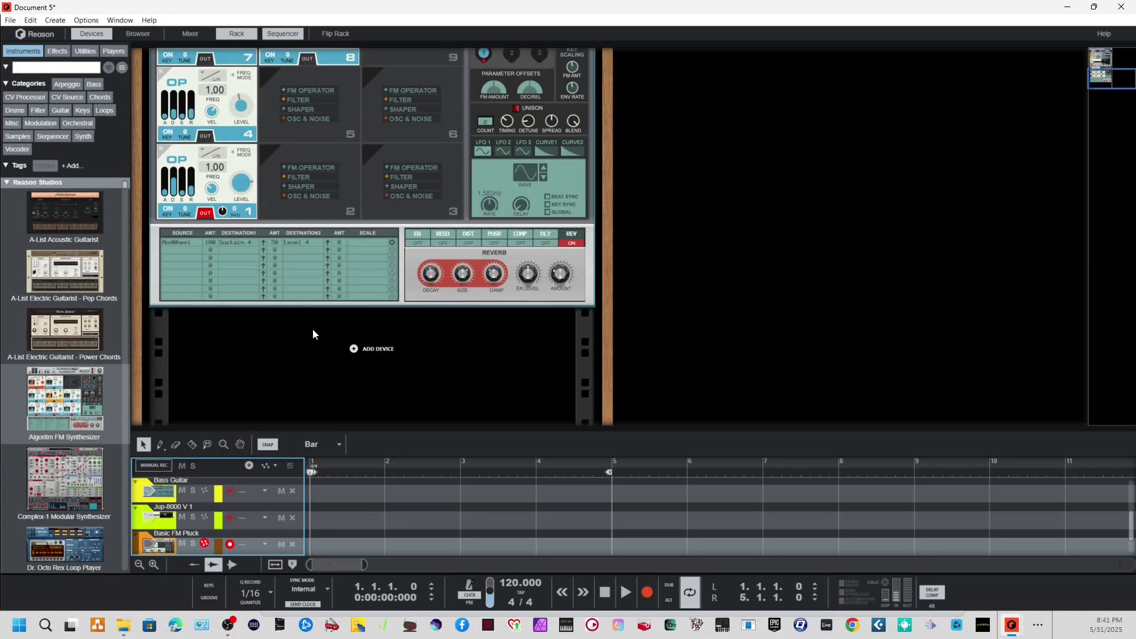
{"action": "scroll", "coordinate": [65, 502], "scroll_direction": "down", "scroll_amount": 4}
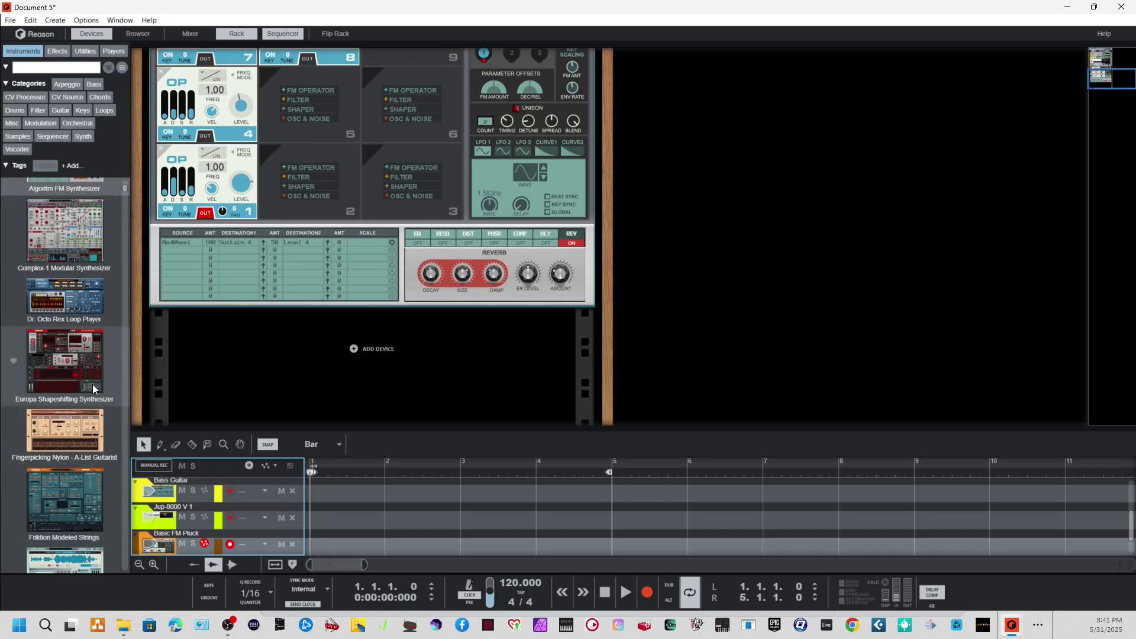
{"action": "left_click_drag", "start_coordinate": [86, 307], "coordinate": [248, 374]}
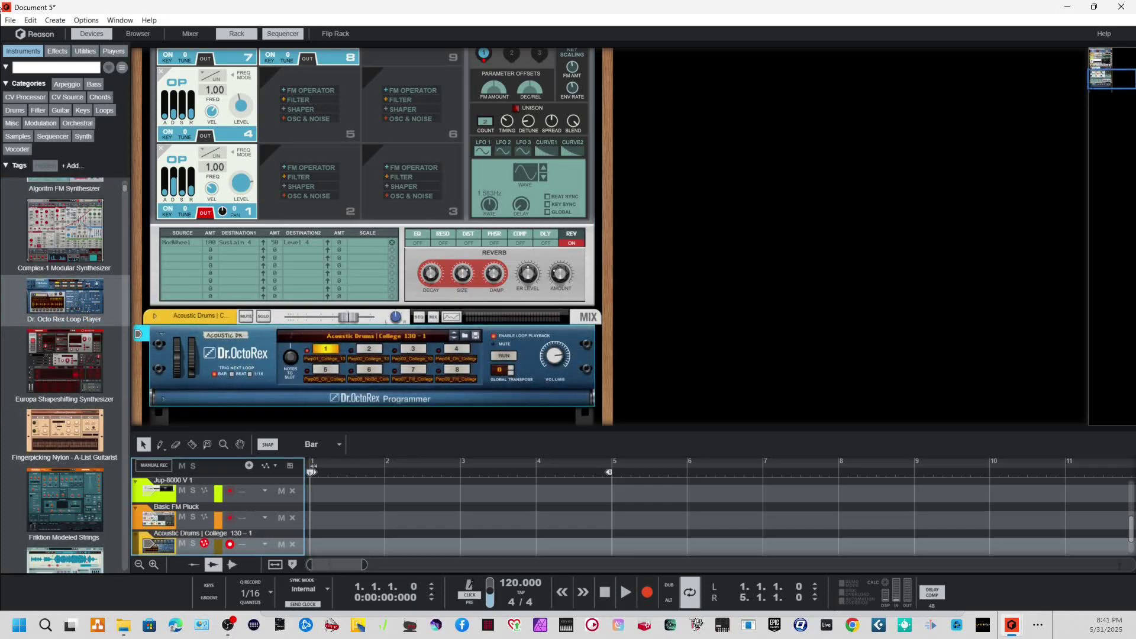
Step: Start saving the song under a new name and go to the Reason 13 template folder using its path copied from File Explorer
{"action": "left_click", "coordinate": [11, 20]}
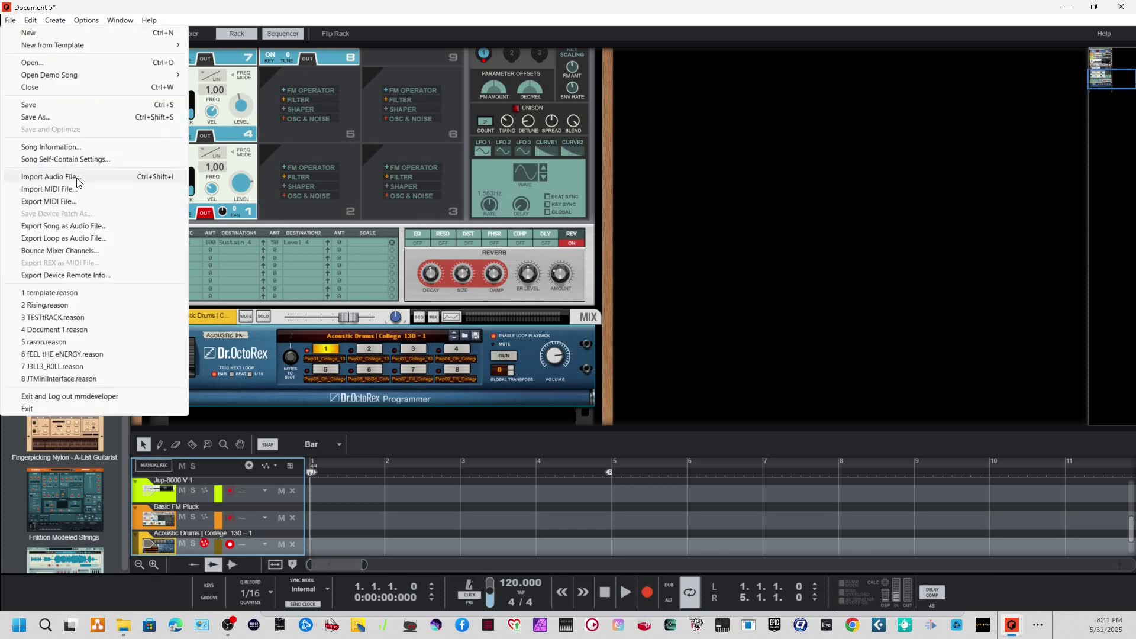
{"action": "left_click", "coordinate": [143, 117]}
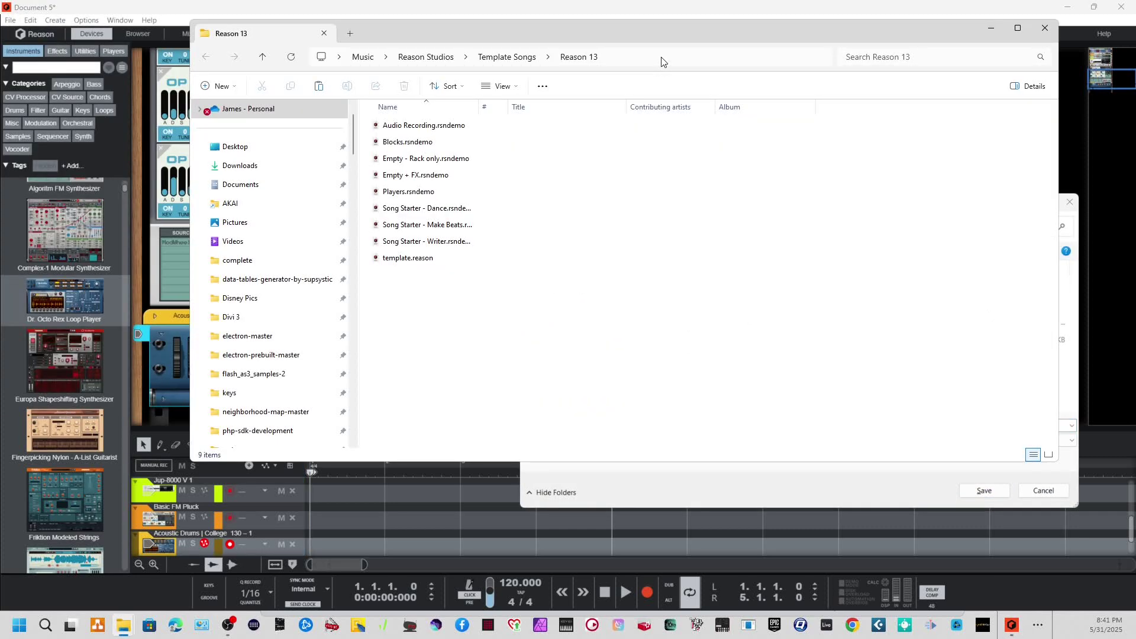
{"action": "left_click", "coordinate": [661, 60]}
{"action": "key", "text": "ctrl+c"}
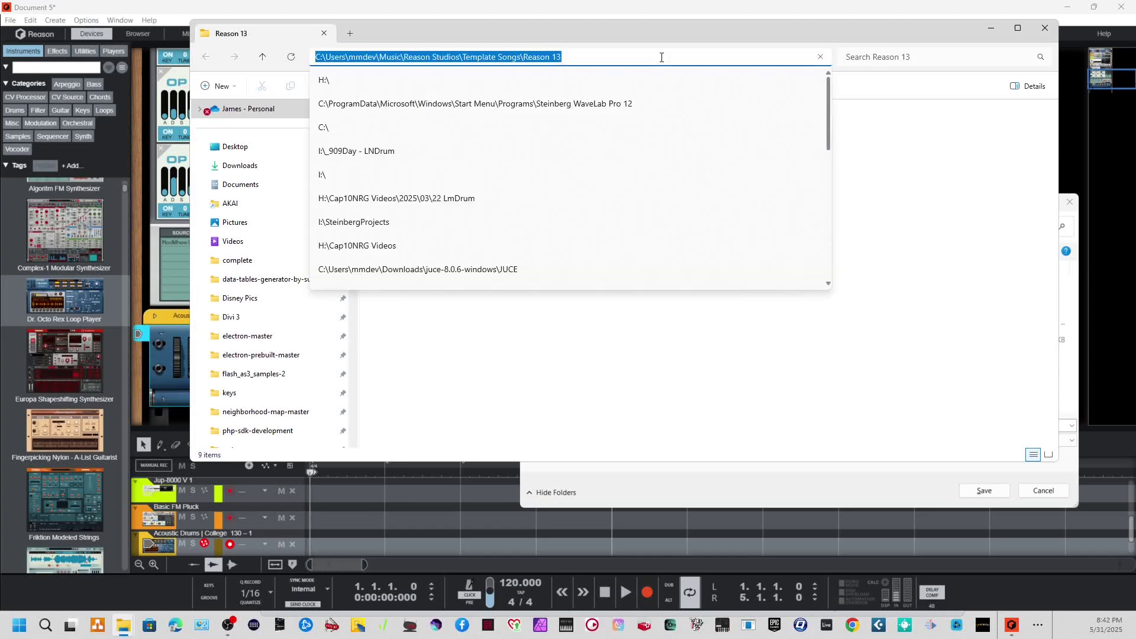
{"action": "key", "text": "alt+Tab"}
{"action": "left_click", "coordinate": [712, 425]}
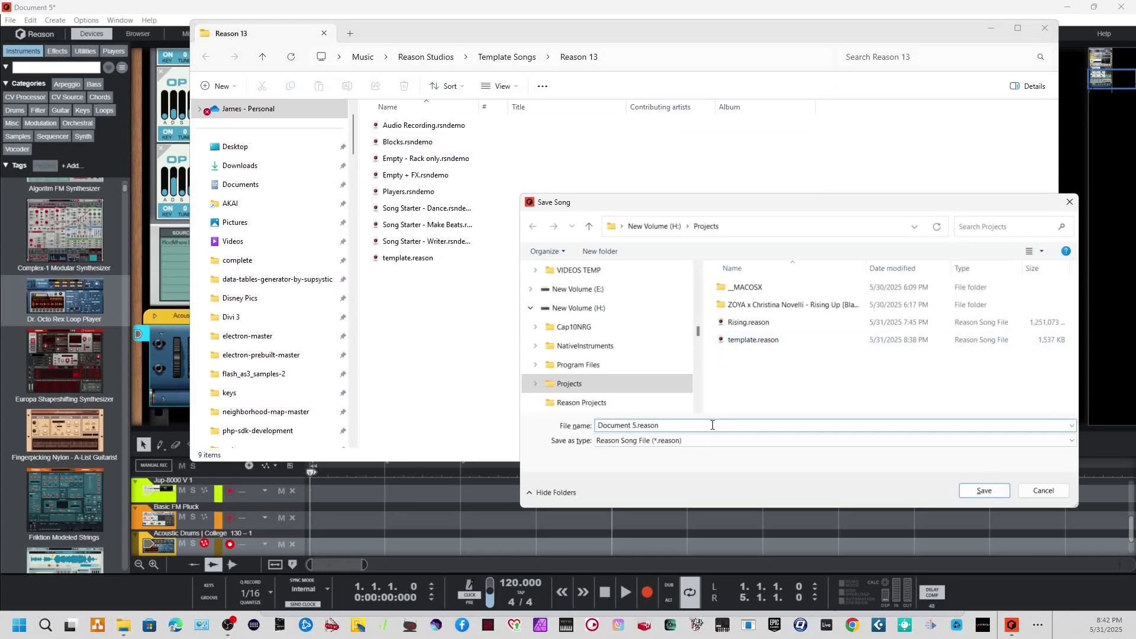
{"action": "key", "text": "ctrl+a"}
{"action": "key", "text": "ctrl+v"}
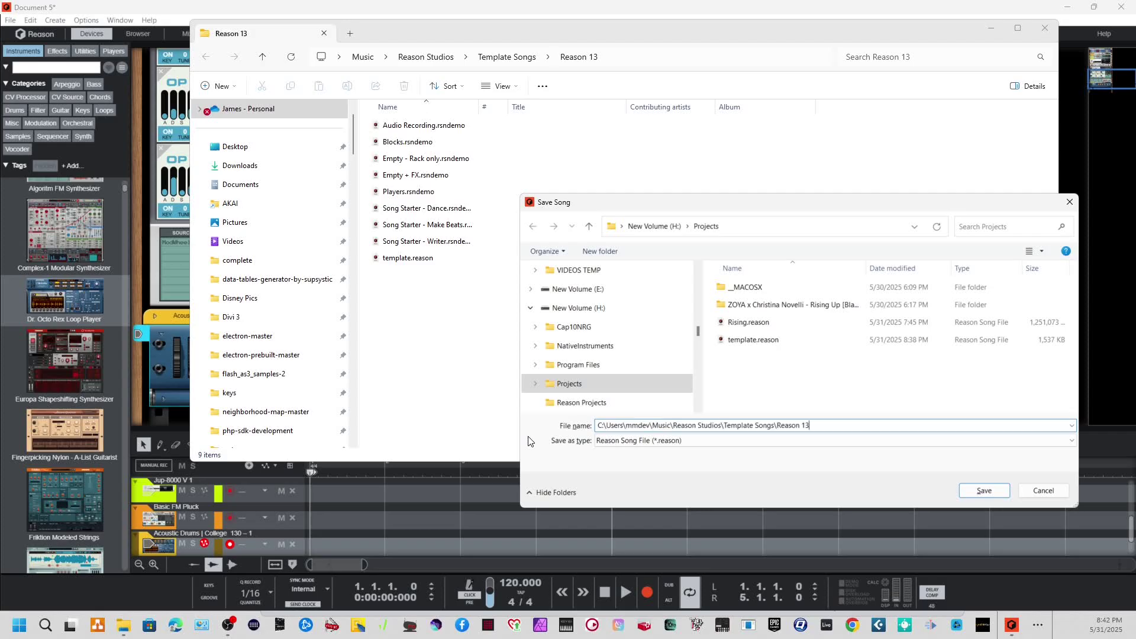
{"action": "key", "text": "Return"}
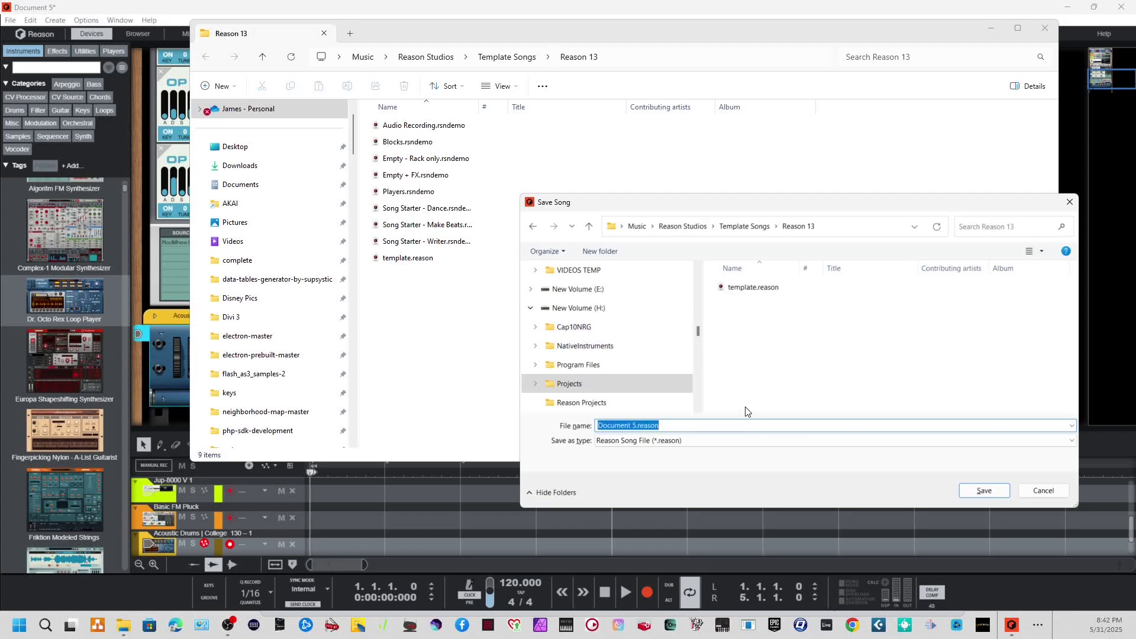
Step: Save the song as template2 in the Reason 13 template folder and close the File Explorer window
{"action": "type", "text": "template "}
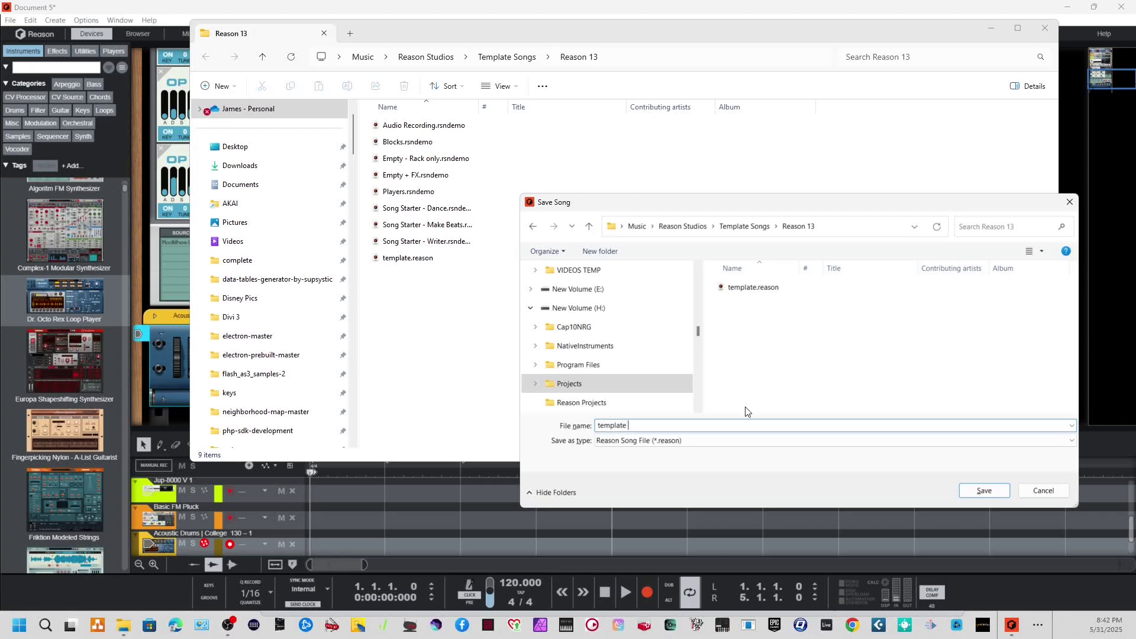
{"action": "type", "text": "2"}
{"action": "key", "text": "Return"}
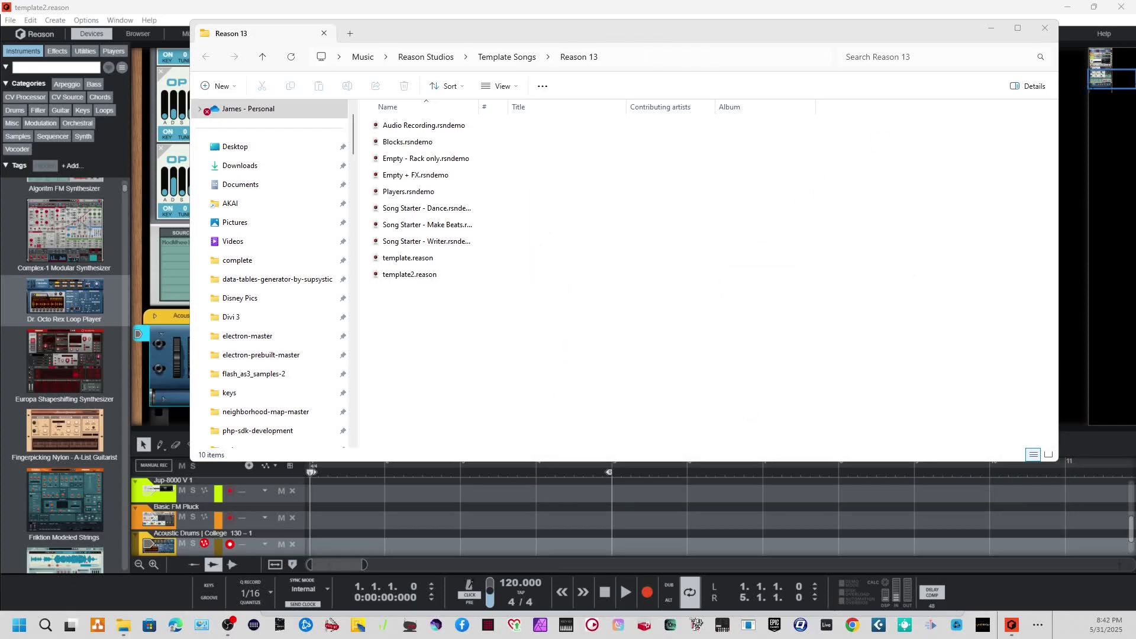
{"action": "left_click", "coordinate": [1045, 27]}
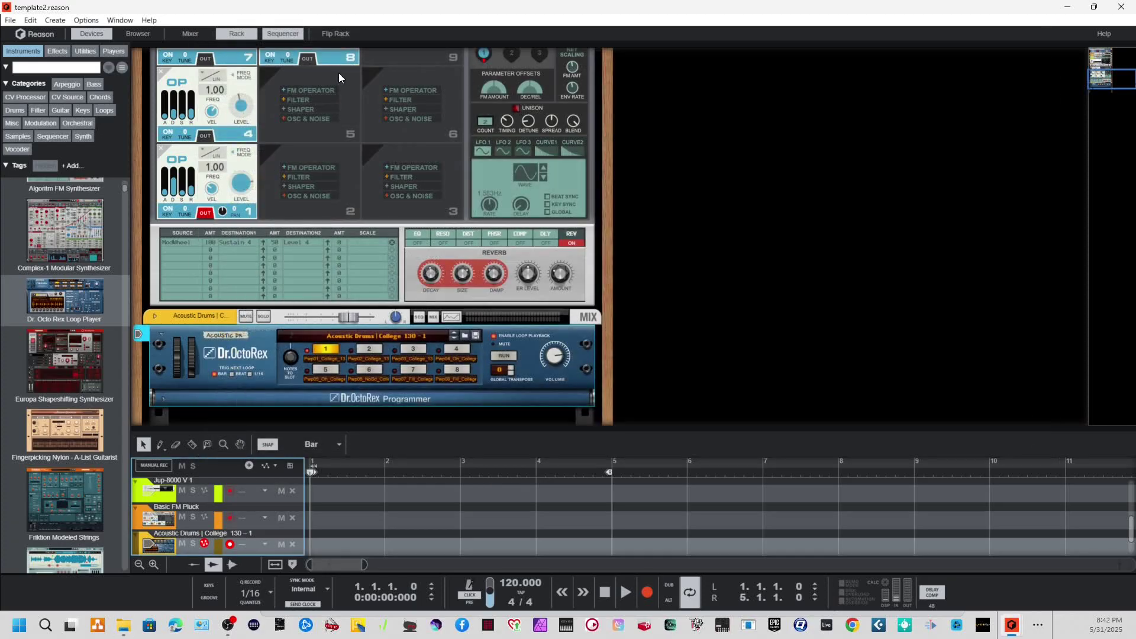
Step: Create a new default document, and from there another document based on the template2 template, and look over its rack
{"action": "left_click", "coordinate": [11, 19]}
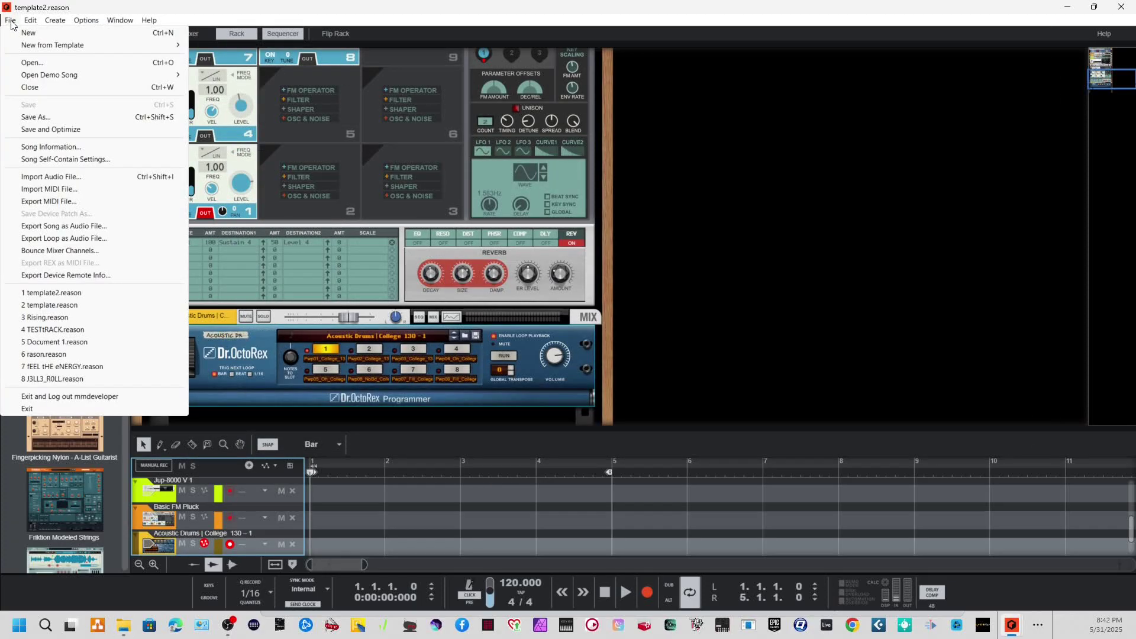
{"action": "mouse_move", "coordinate": [30, 22]}
{"action": "left_click", "coordinate": [64, 30]}
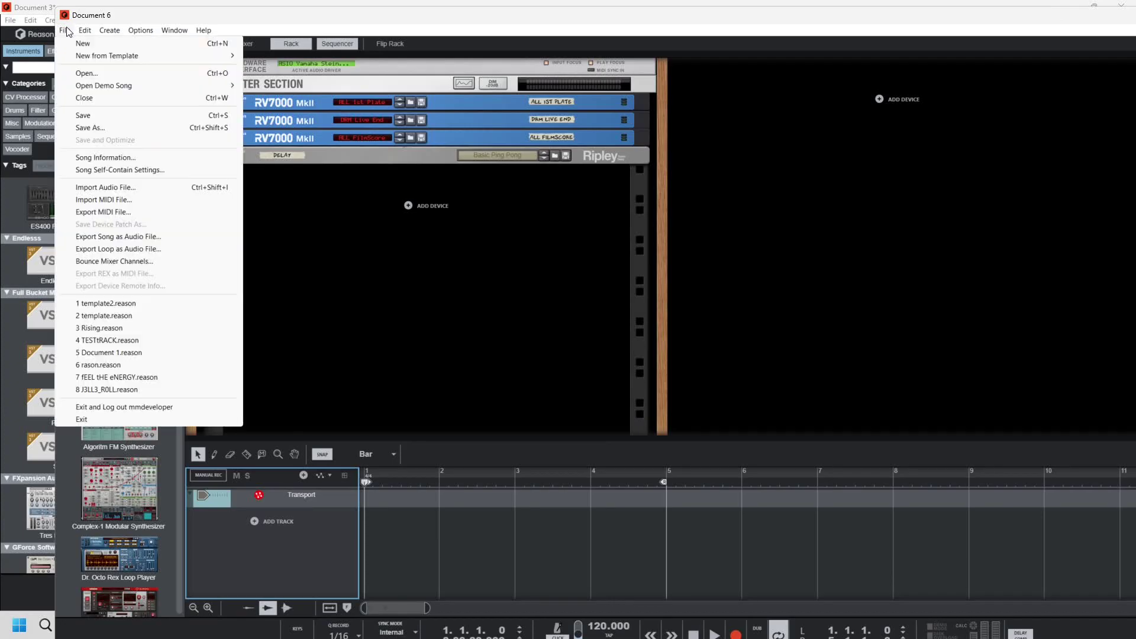
{"action": "mouse_move", "coordinate": [94, 55]}
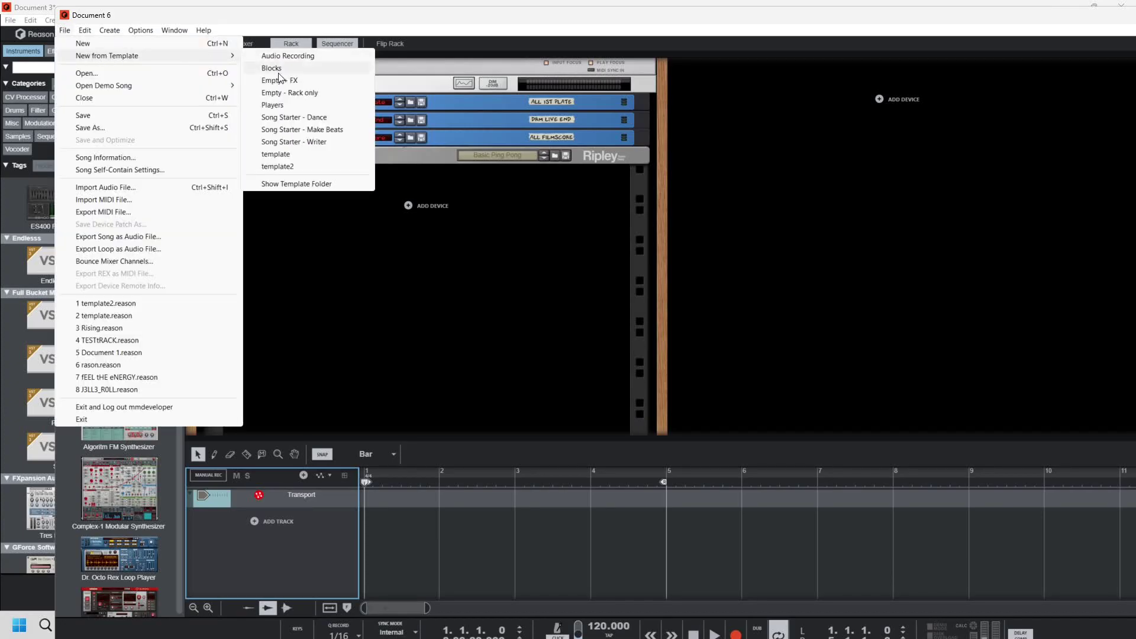
{"action": "left_click", "coordinate": [278, 166]}
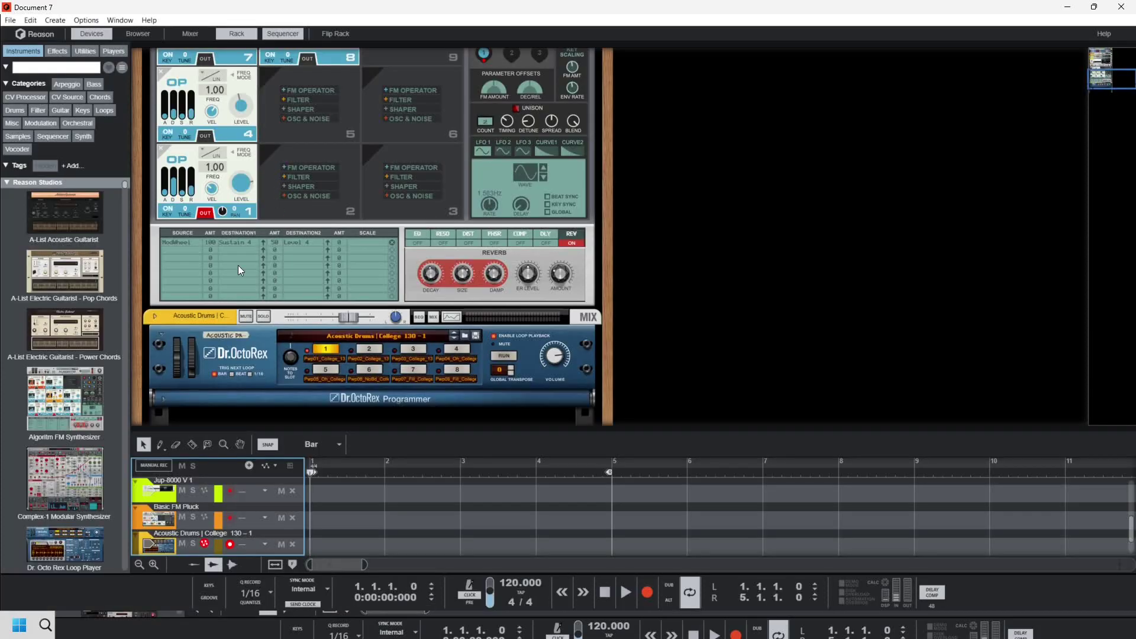
{"action": "scroll", "coordinate": [353, 246], "scroll_direction": "up", "scroll_amount": 10}
{"action": "scroll", "coordinate": [334, 198], "scroll_direction": "up", "scroll_amount": 2}
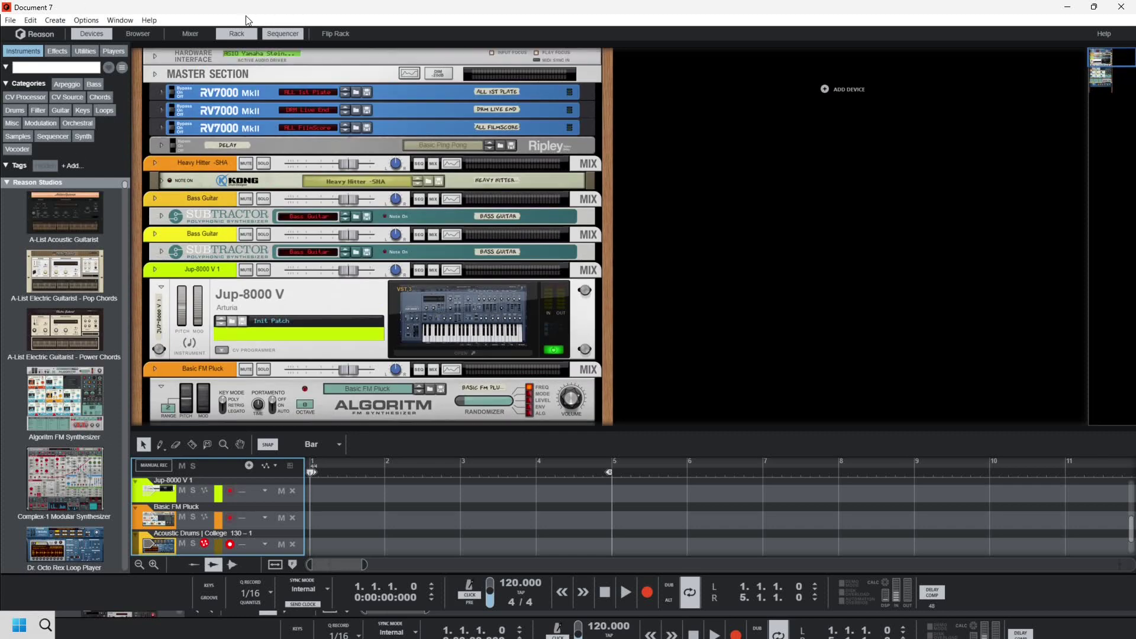
Step: Set the default song template to template2.reason in the general preferences and close the preferences
{"action": "double_click", "coordinate": [386, 7]}
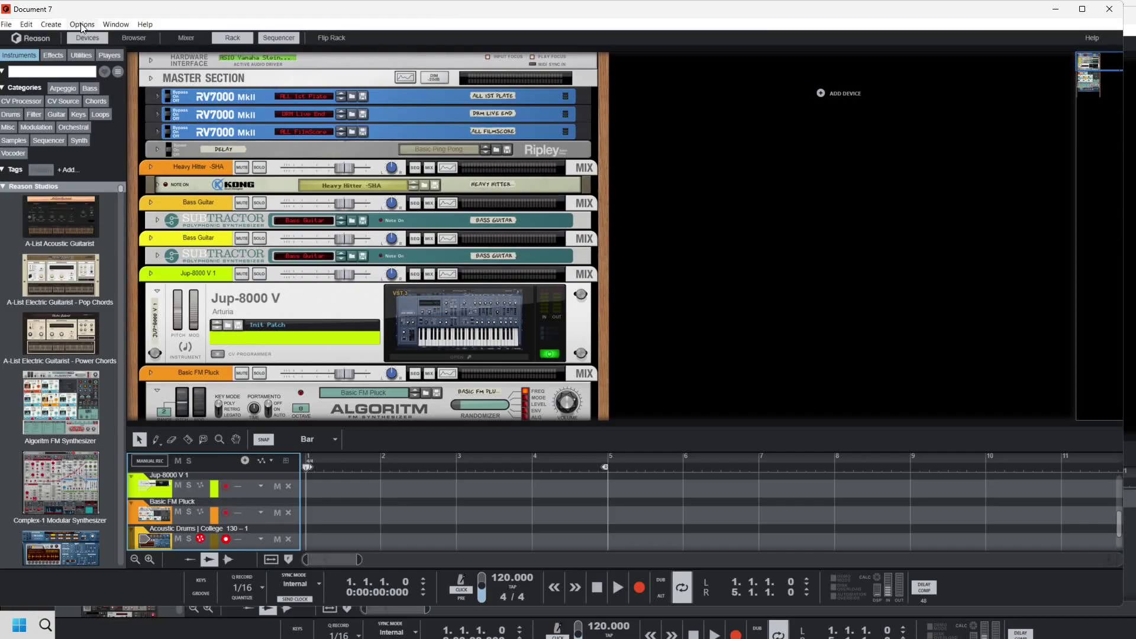
{"action": "left_click", "coordinate": [26, 24]}
{"action": "left_click", "coordinate": [42, 165]}
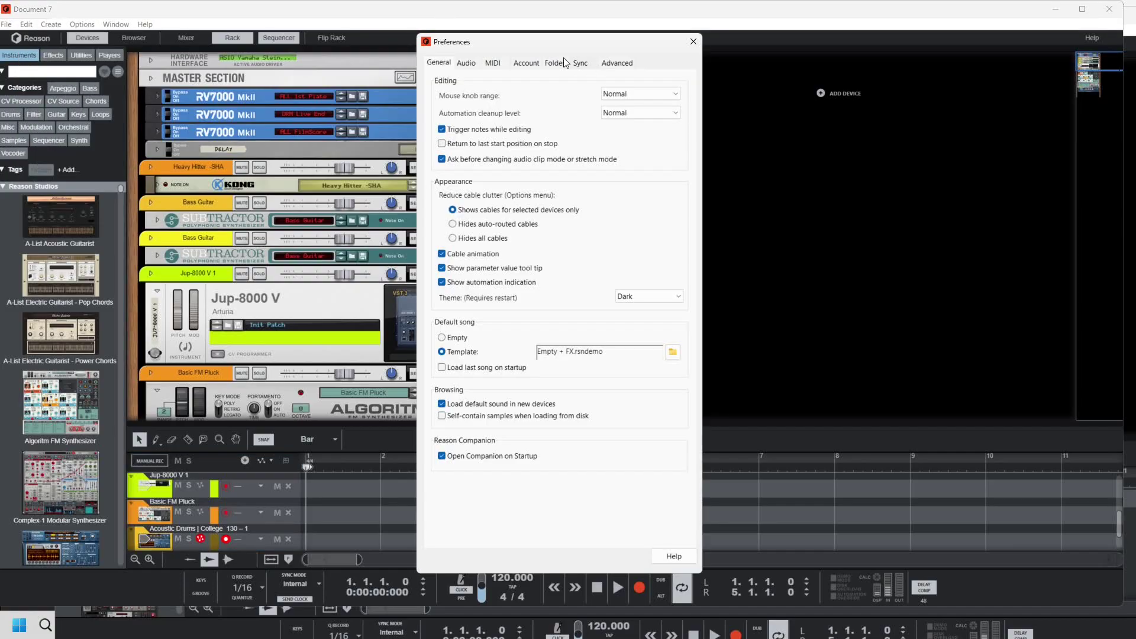
{"action": "left_click", "coordinate": [673, 352]}
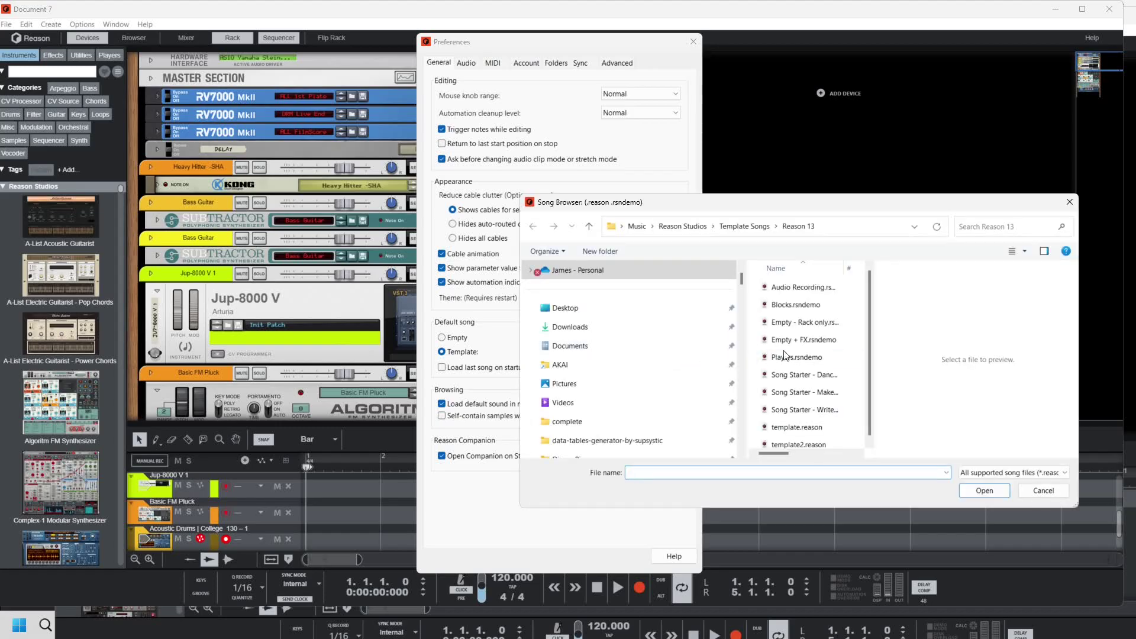
{"action": "left_click", "coordinate": [803, 445]}
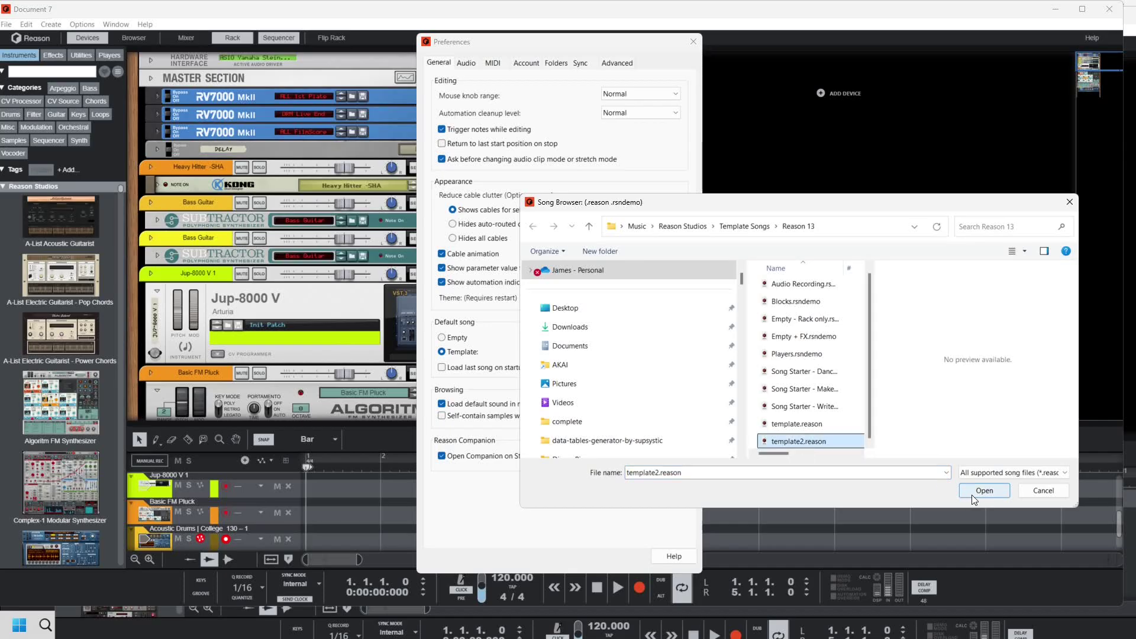
{"action": "left_click", "coordinate": [974, 492]}
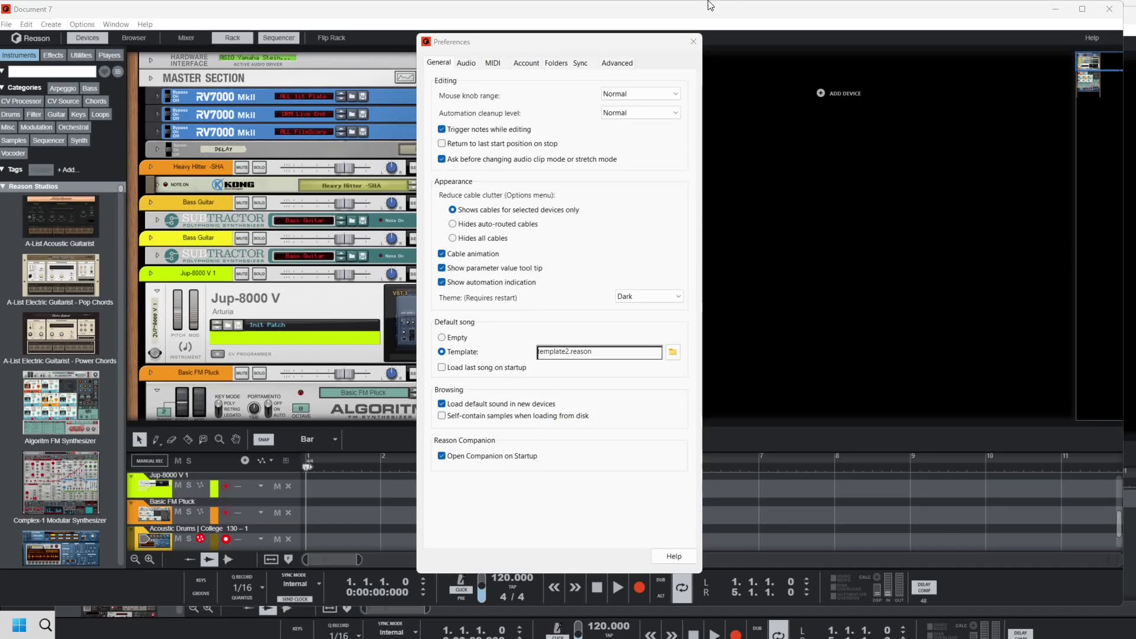
{"action": "left_click", "coordinate": [693, 40]}
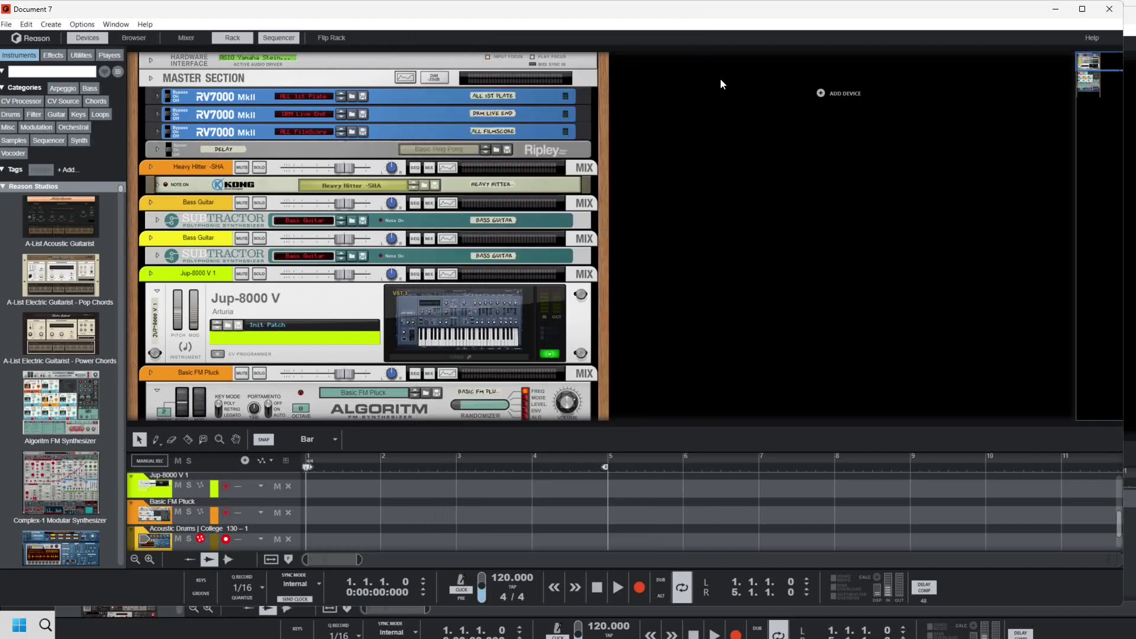
Step: Create a new document from the default song template and look over its rack devices
{"action": "left_click", "coordinate": [26, 24]}
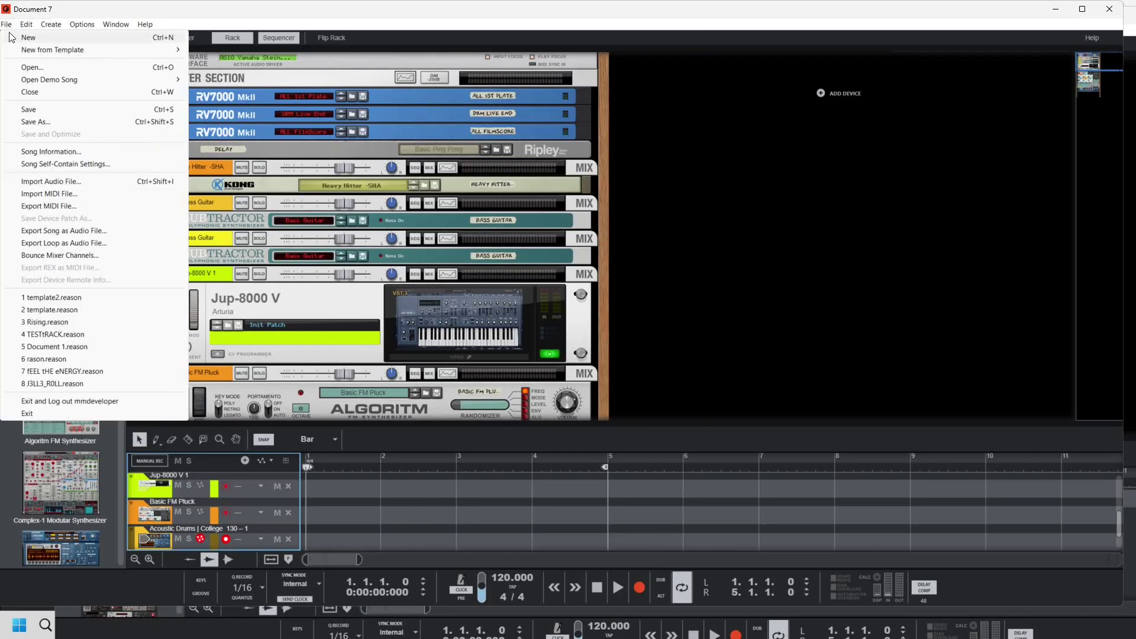
{"action": "left_click", "coordinate": [25, 37]}
{"action": "scroll", "coordinate": [594, 177], "scroll_direction": "up", "scroll_amount": 15}
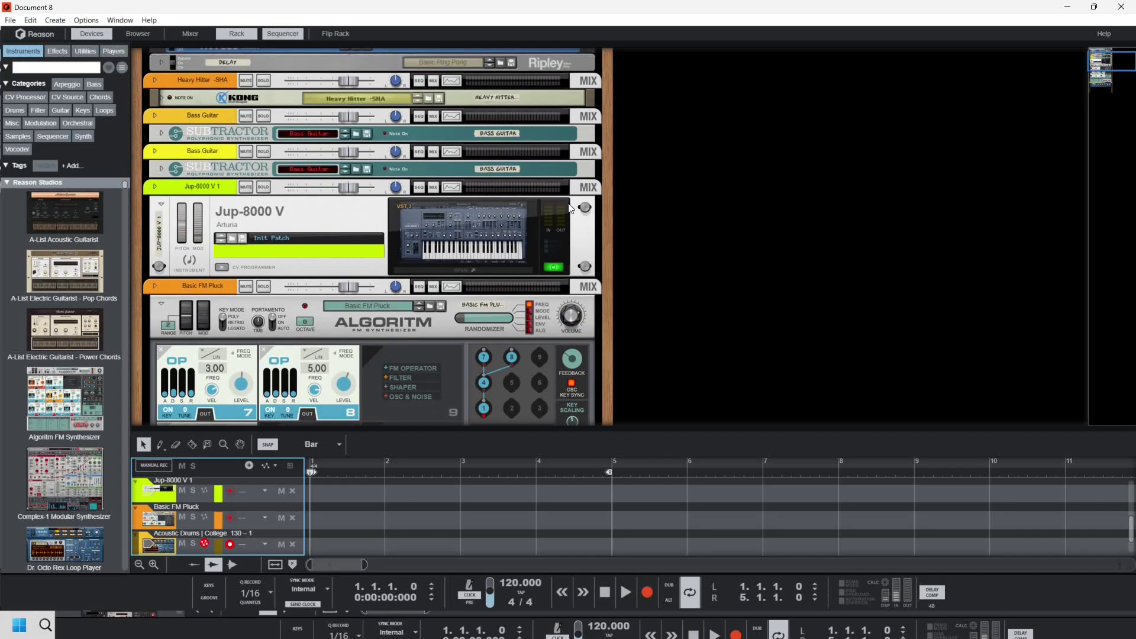